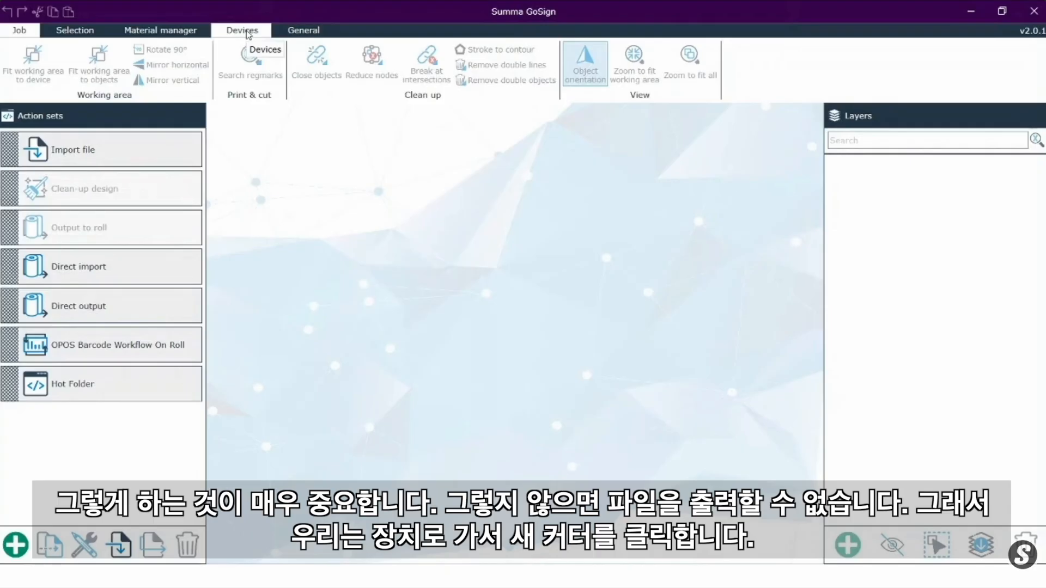
Add a new cutter device using the detected USB 1 S1D140FX and name it S1D140FX
click(246, 31)
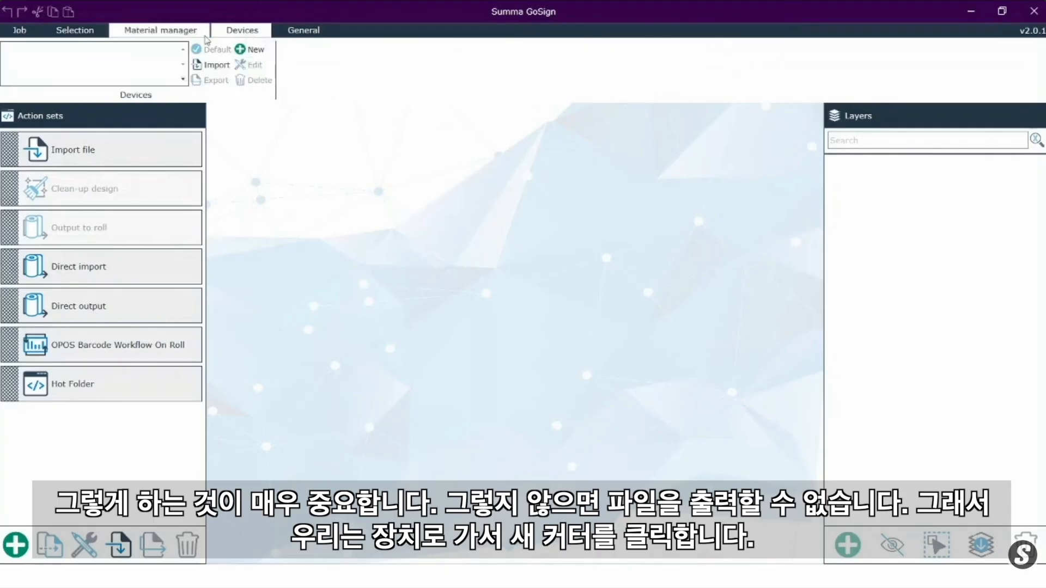
click(256, 52)
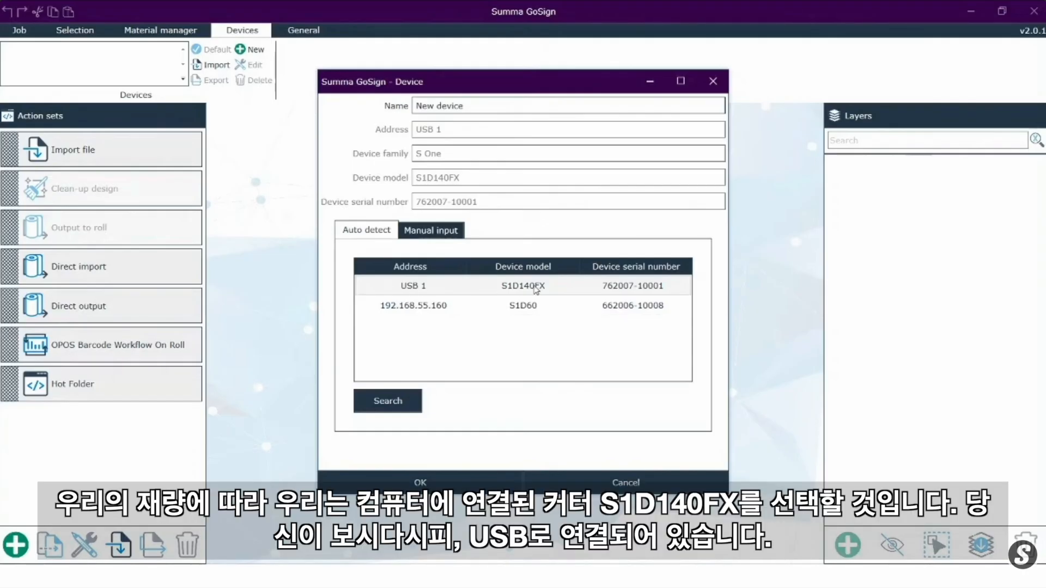
click(494, 285)
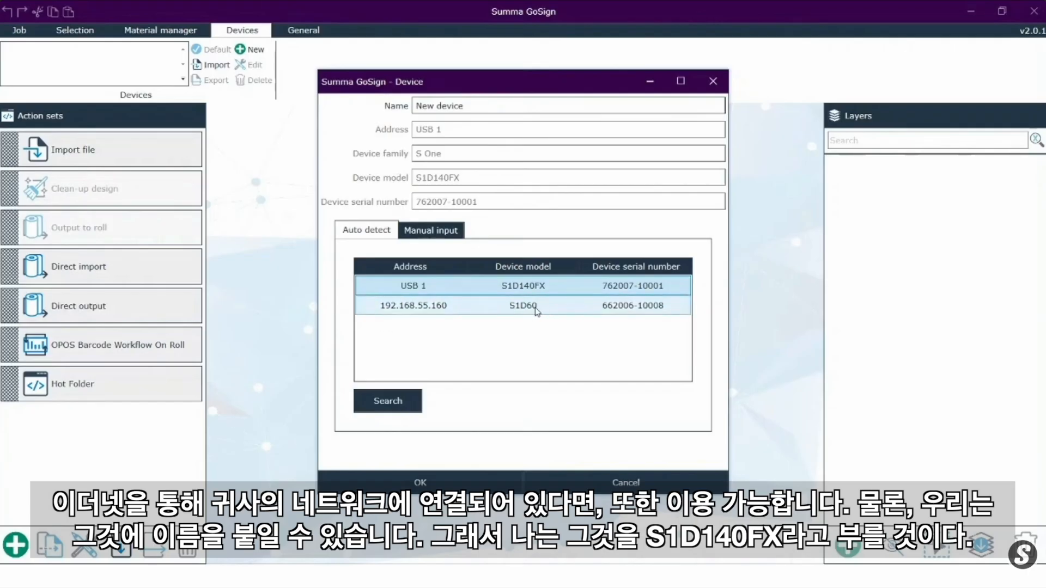
click(495, 104)
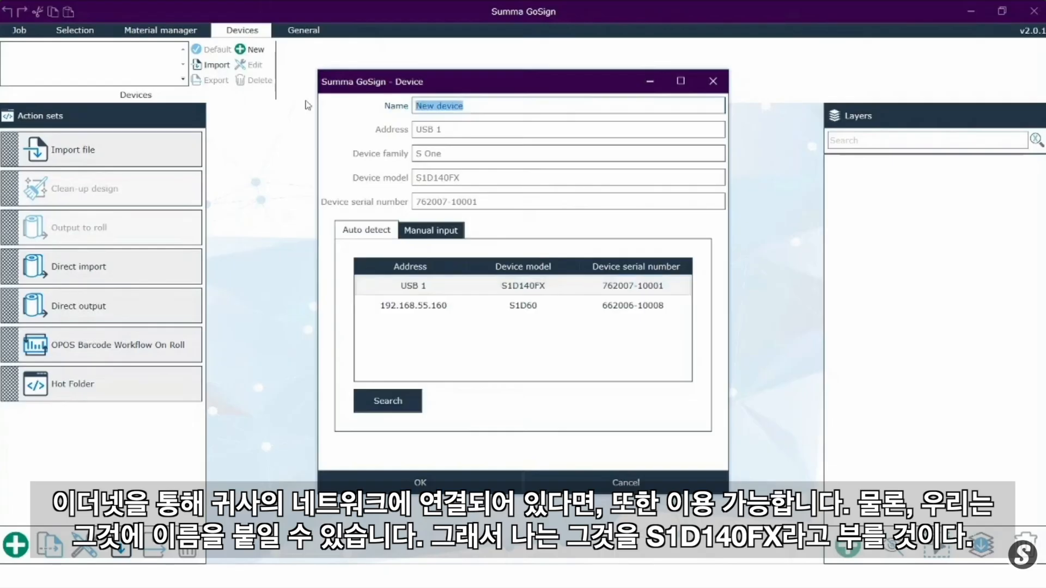
text(S1D140FX)
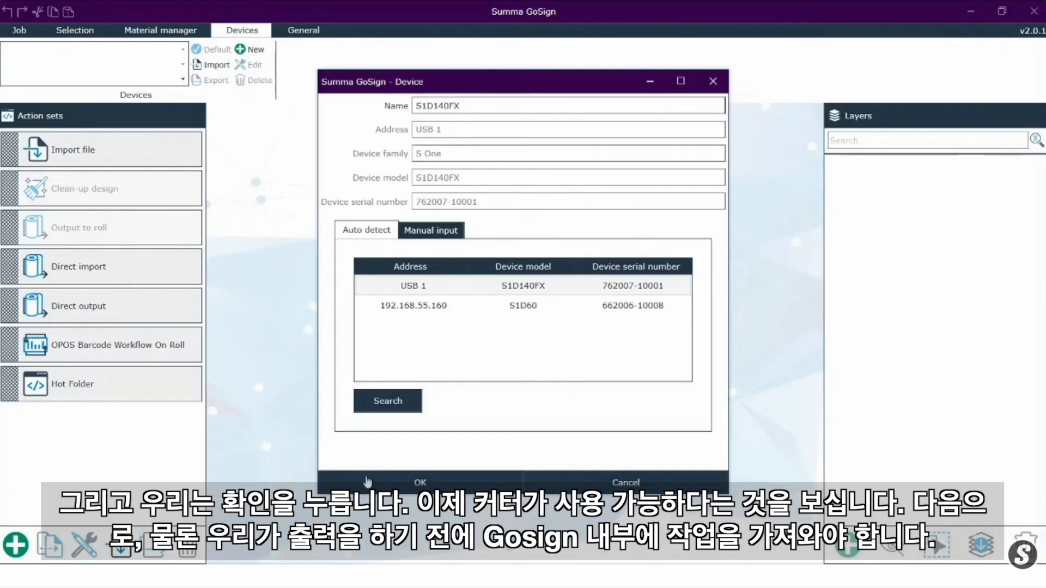
click(418, 484)
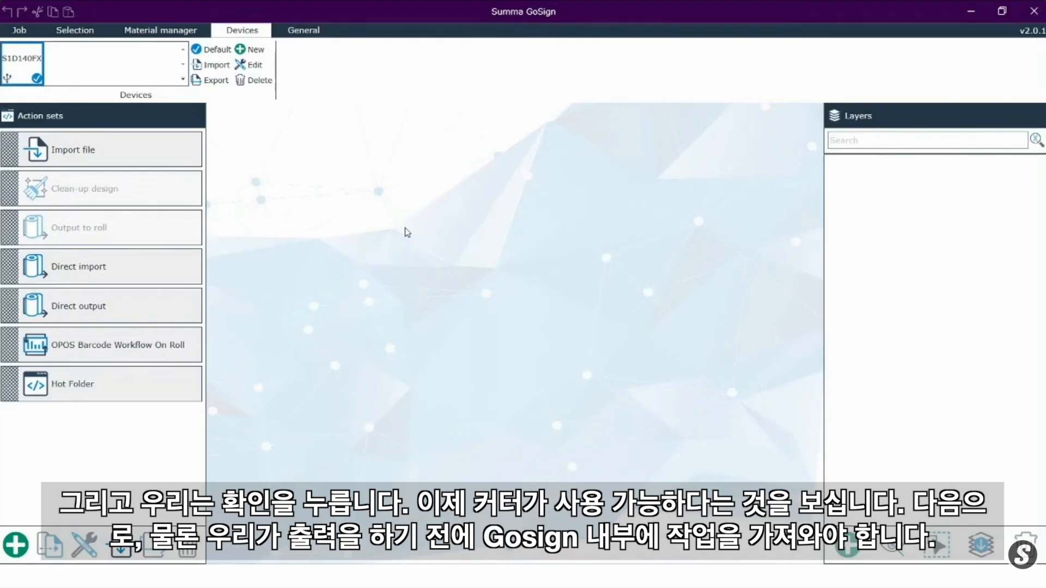
Import the file cutting_methods.pdf as a new job
click(126, 164)
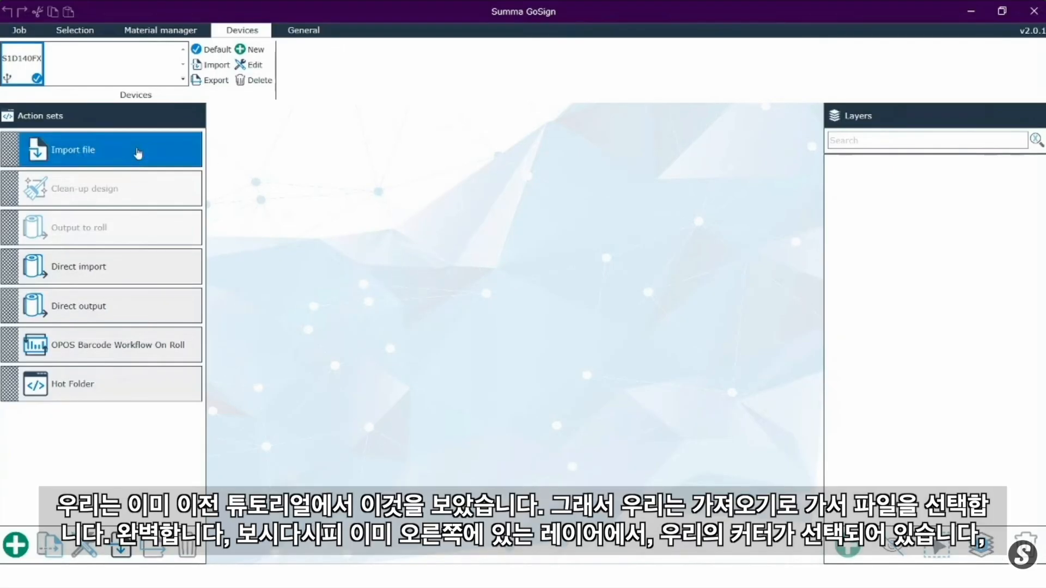
click(114, 147)
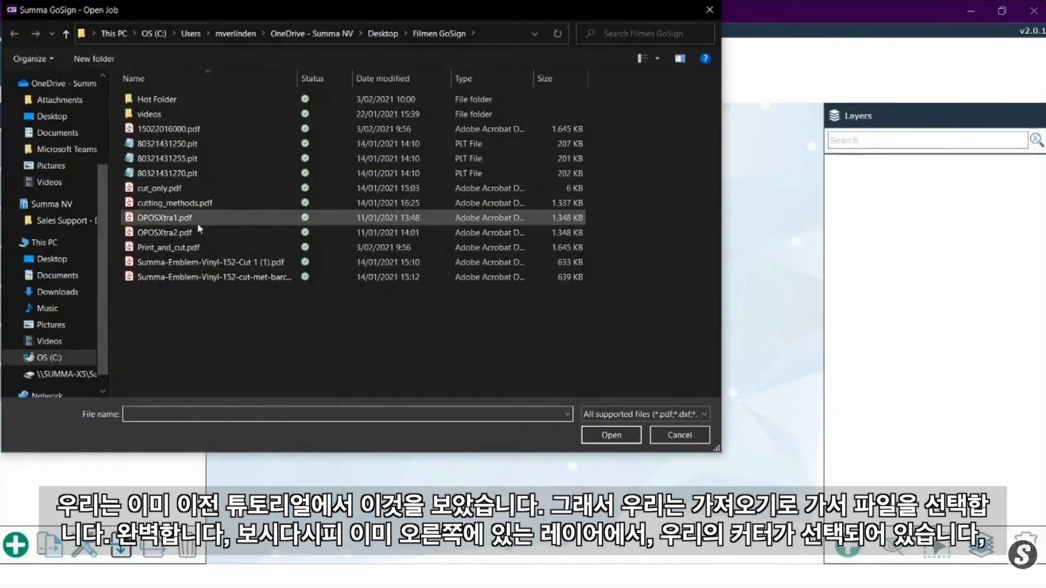
double_click(192, 203)
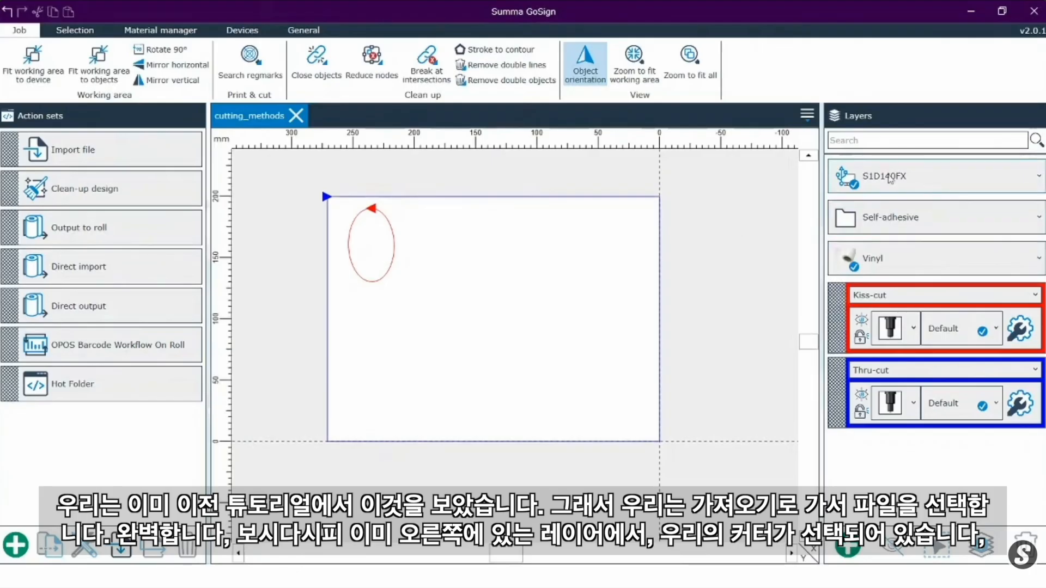
Review the job's device and material group choices and select Vinyl as the Self-adhesive material
click(870, 178)
click(872, 177)
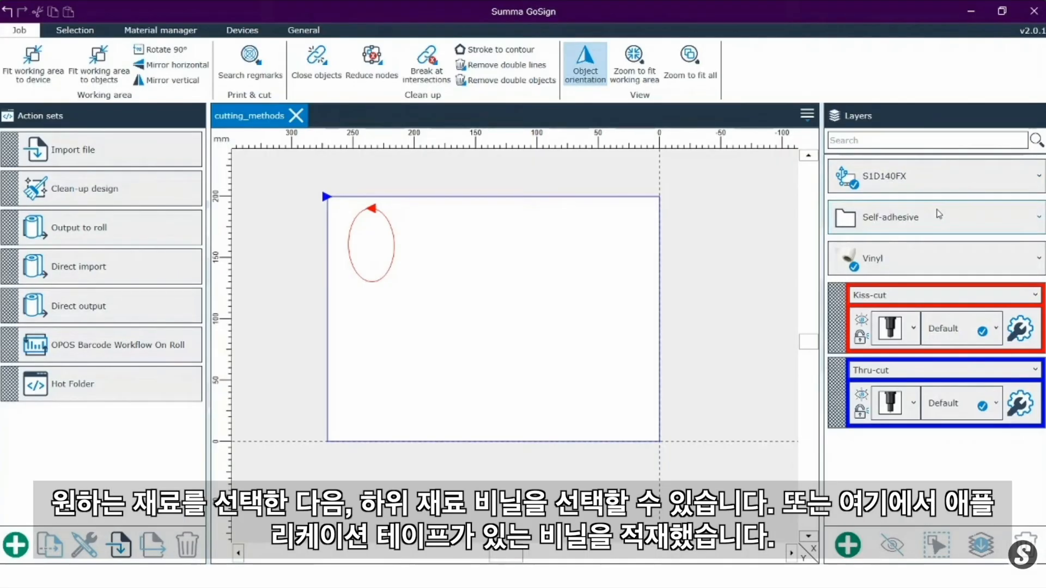
click(938, 214)
click(938, 214)
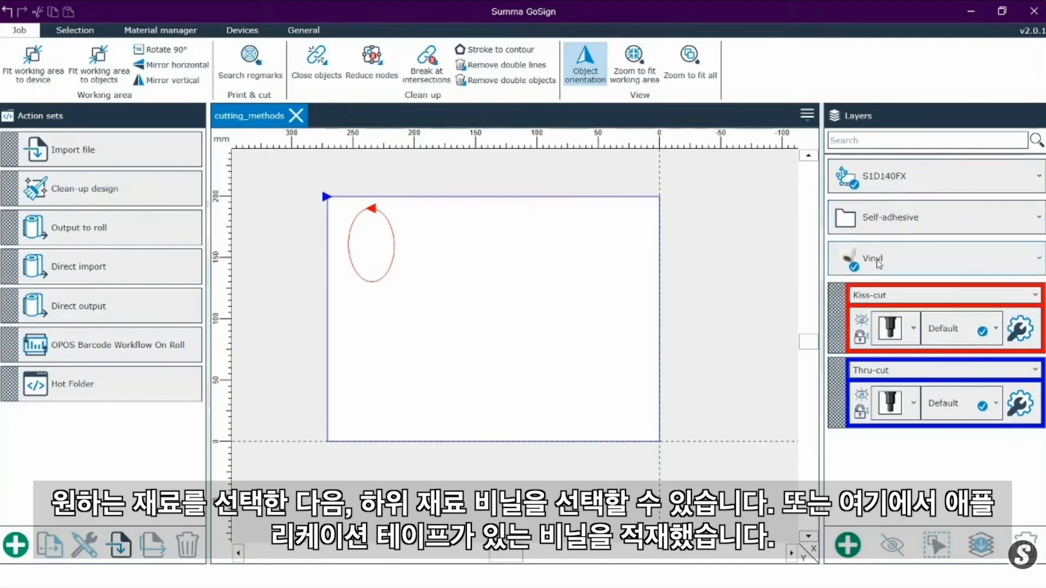
click(879, 264)
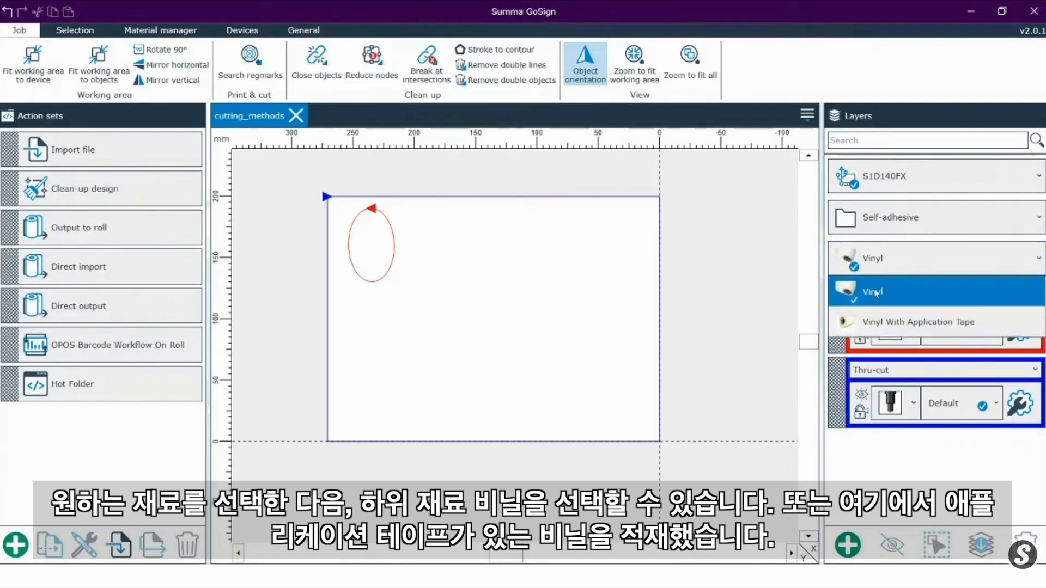
click(901, 294)
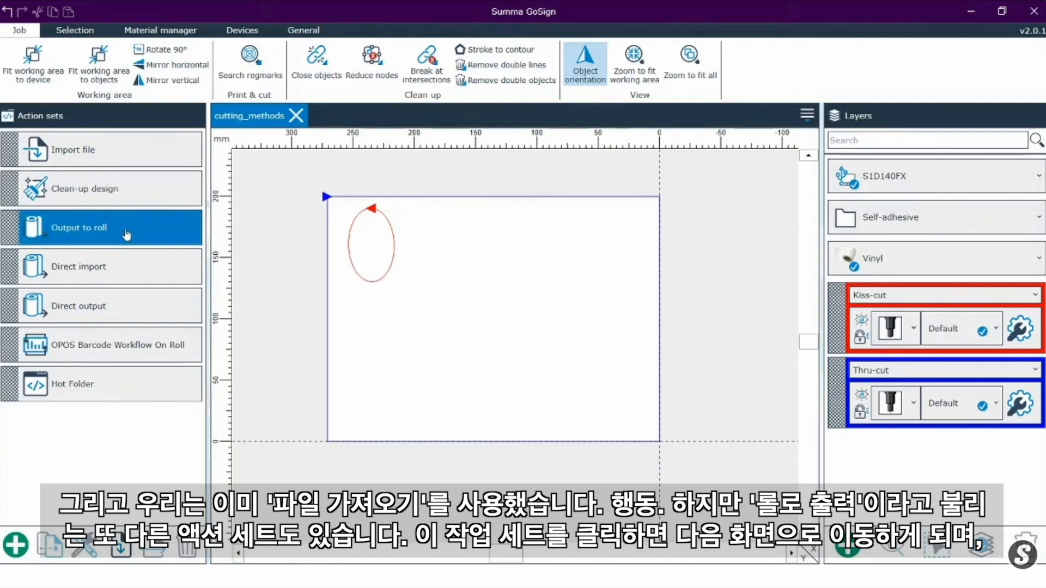
Start the Output to roll action for the cutting_methods job with segmentation set to Off
click(126, 234)
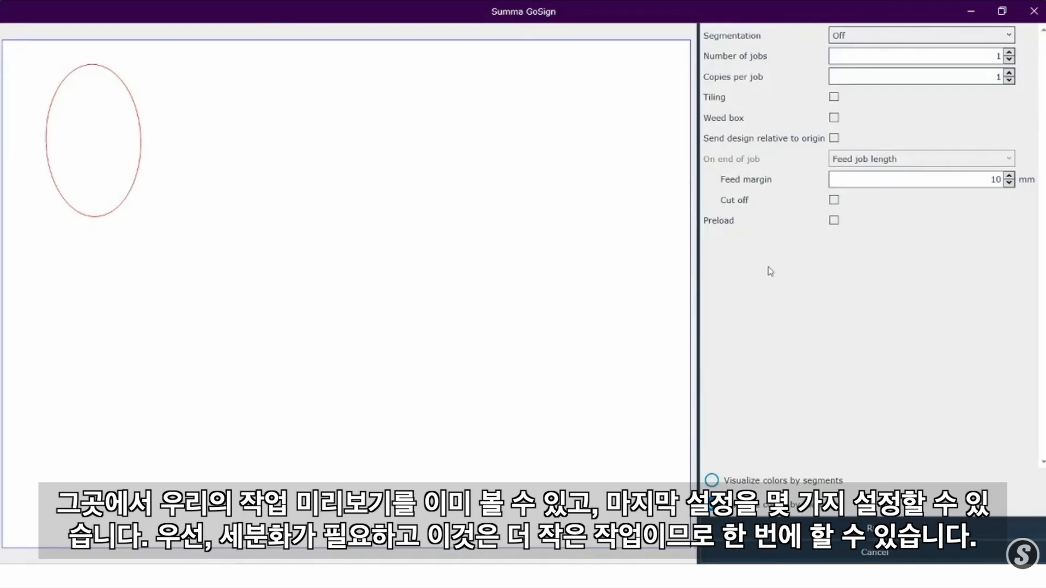
click(878, 37)
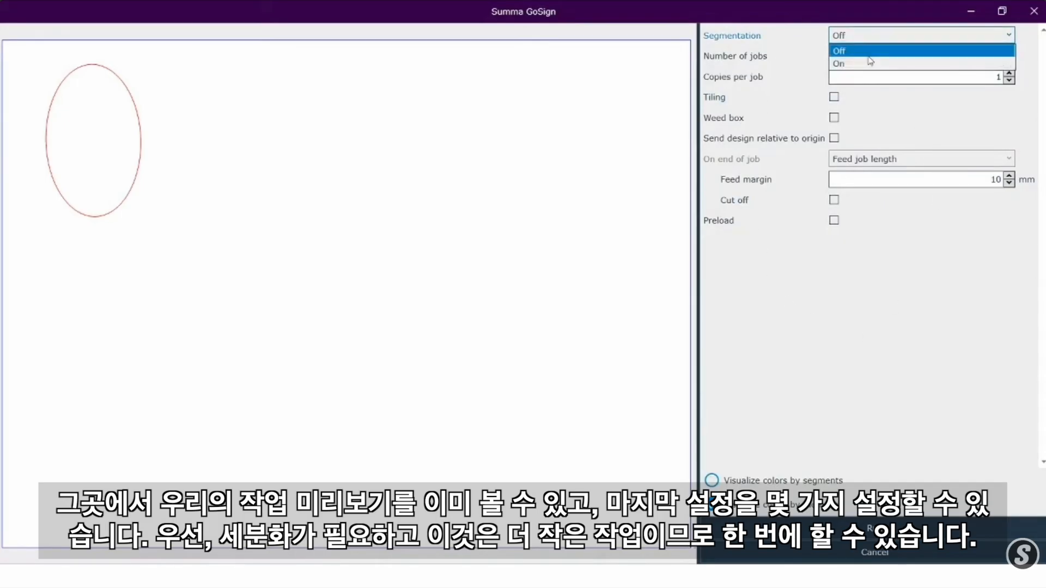
click(866, 51)
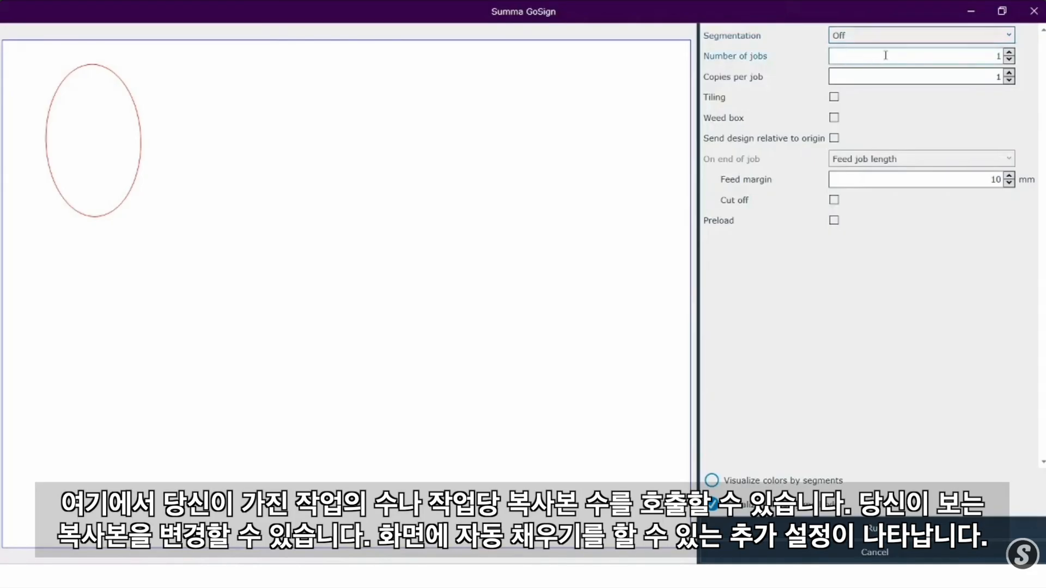
Preview the job with 2 copies per job and return the setting to 1 copy
click(1009, 73)
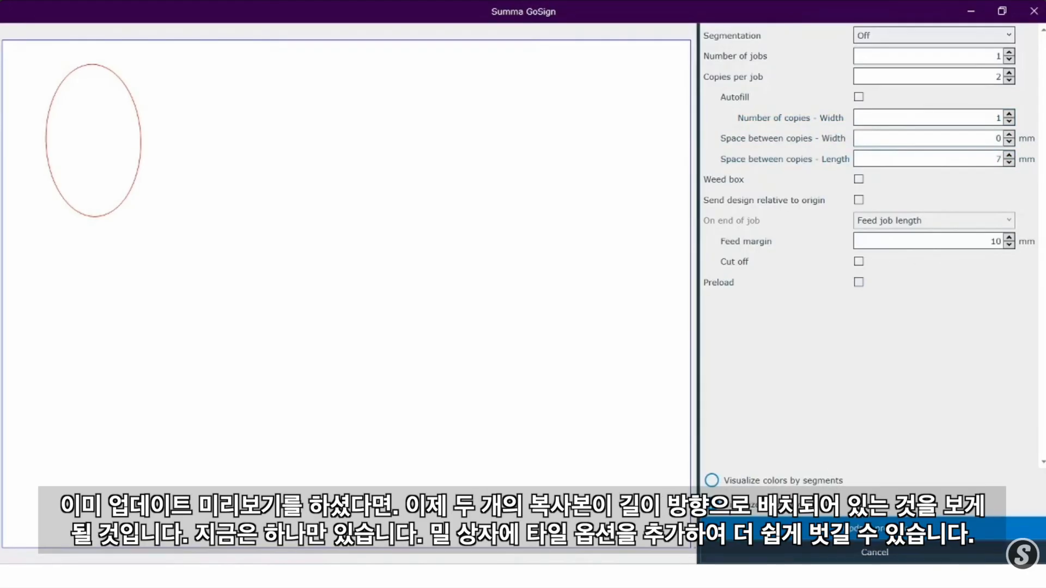
click(877, 529)
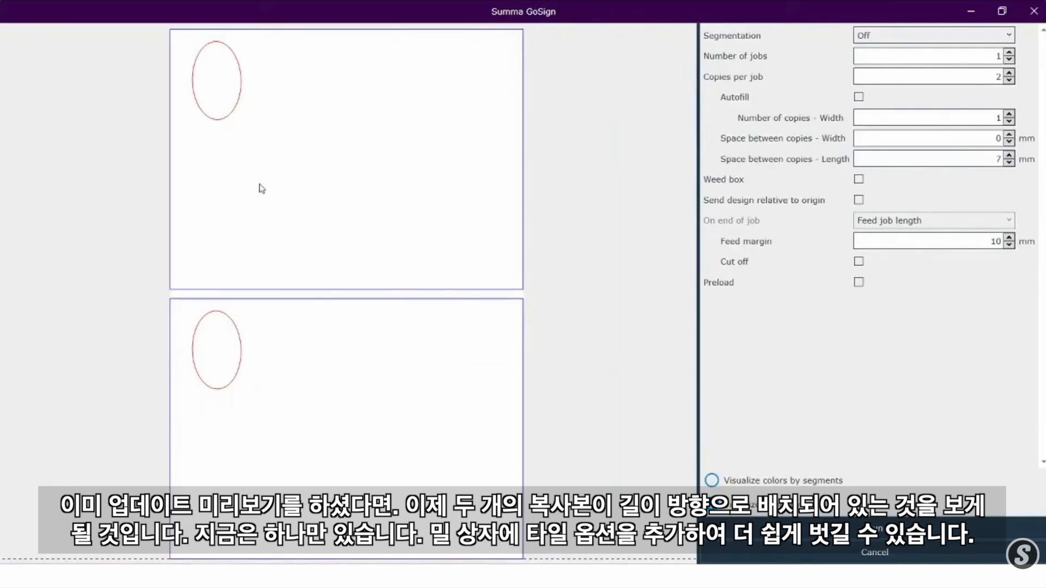
click(1008, 81)
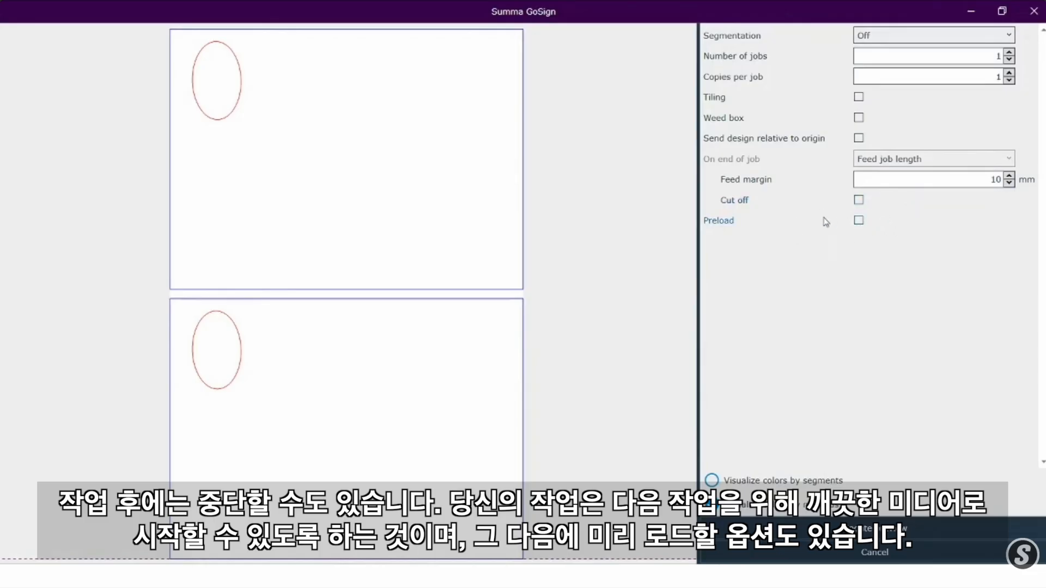
Enable preload, update the preview and run the output on the cutter, leaving the output screen once it is sent
click(858, 220)
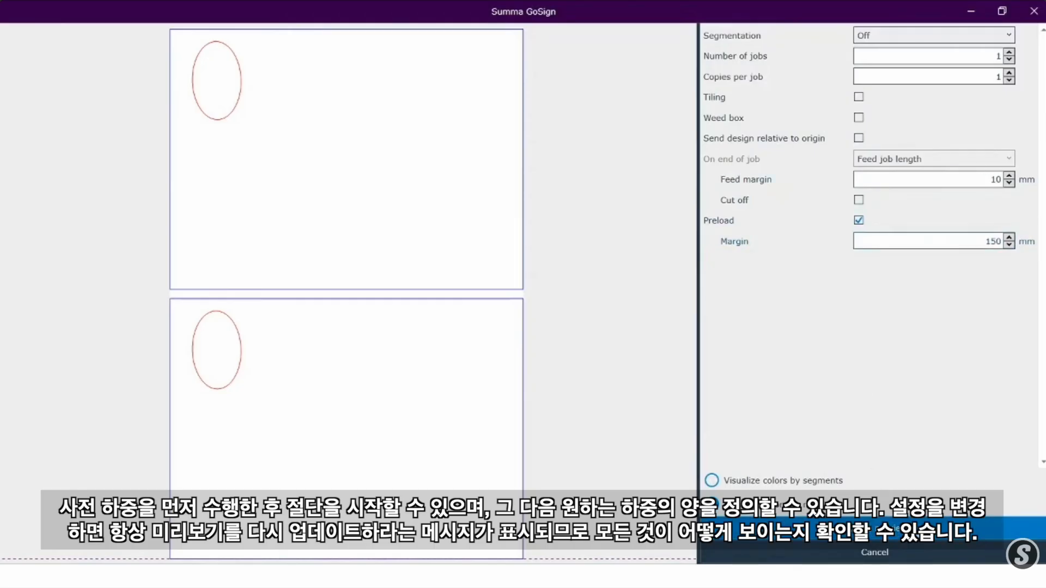
click(894, 528)
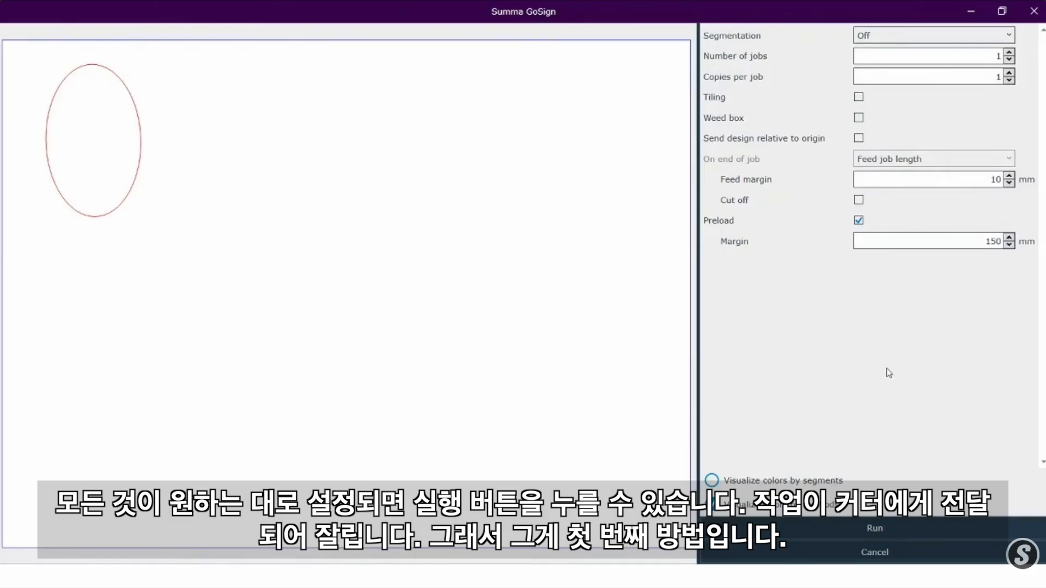
click(874, 528)
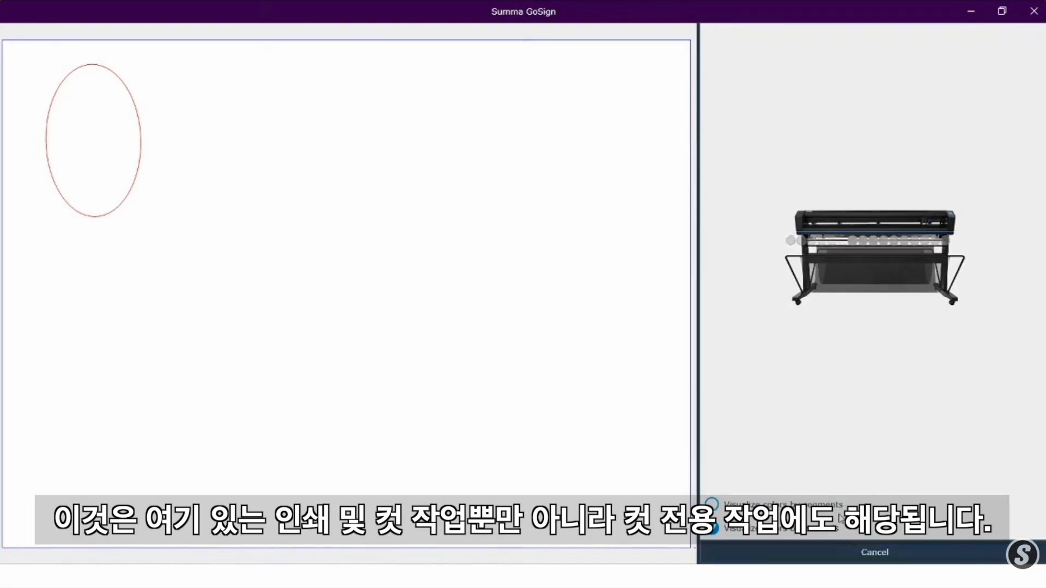
click(841, 551)
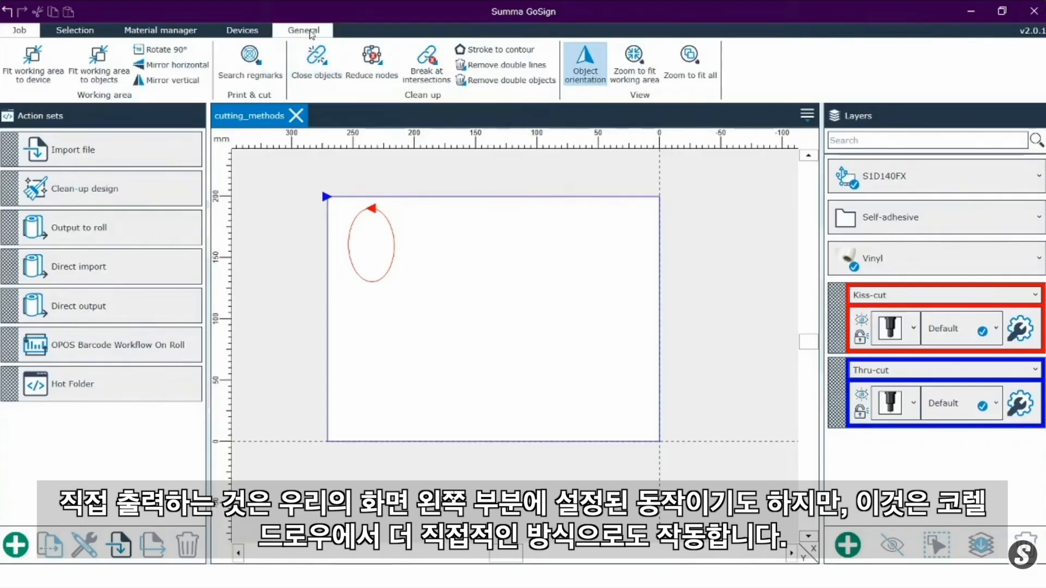
Set the plugin action to Direct output and close the cutting_methods job
click(310, 33)
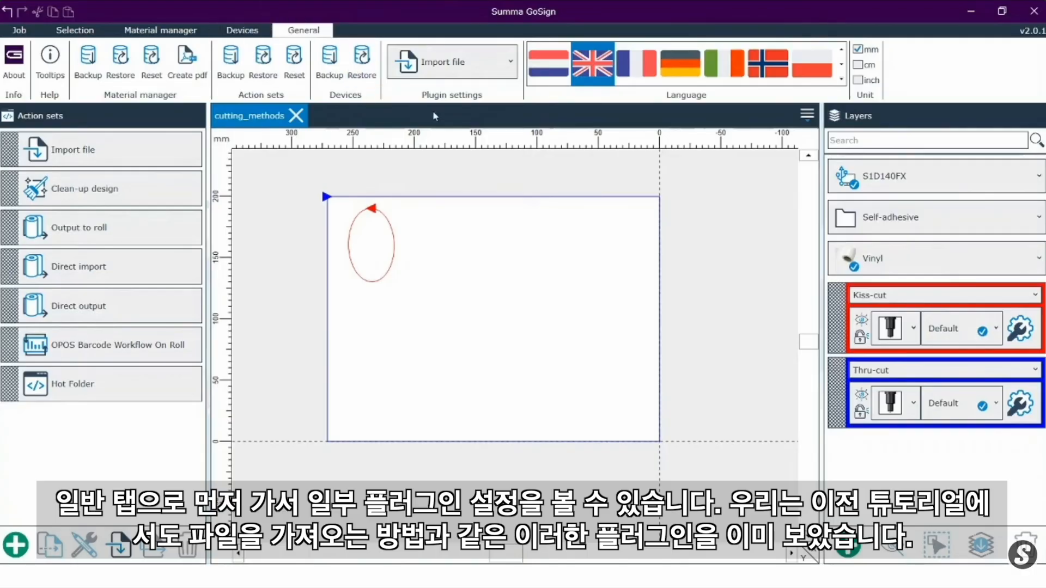
click(479, 69)
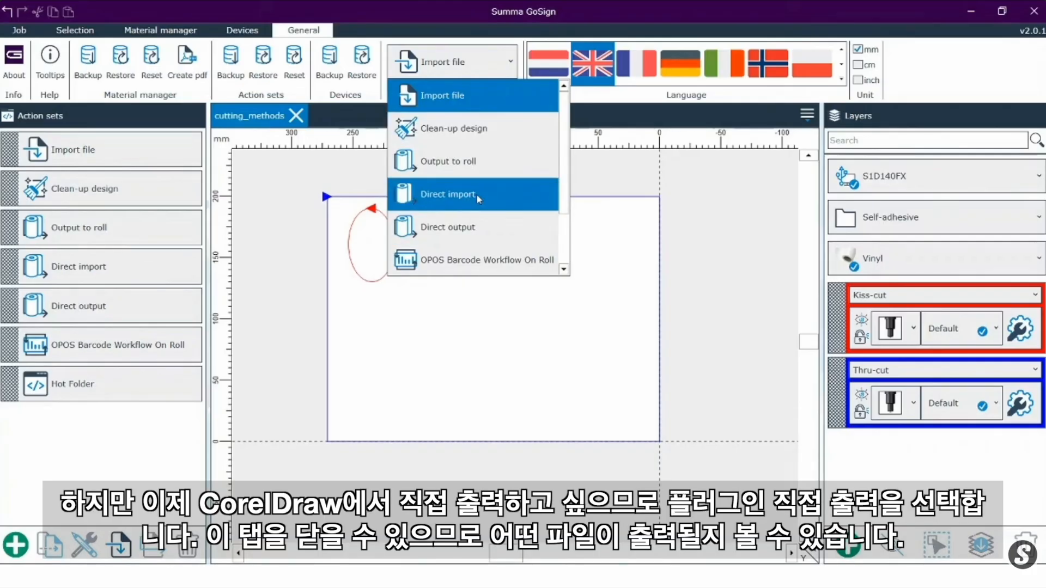
click(445, 229)
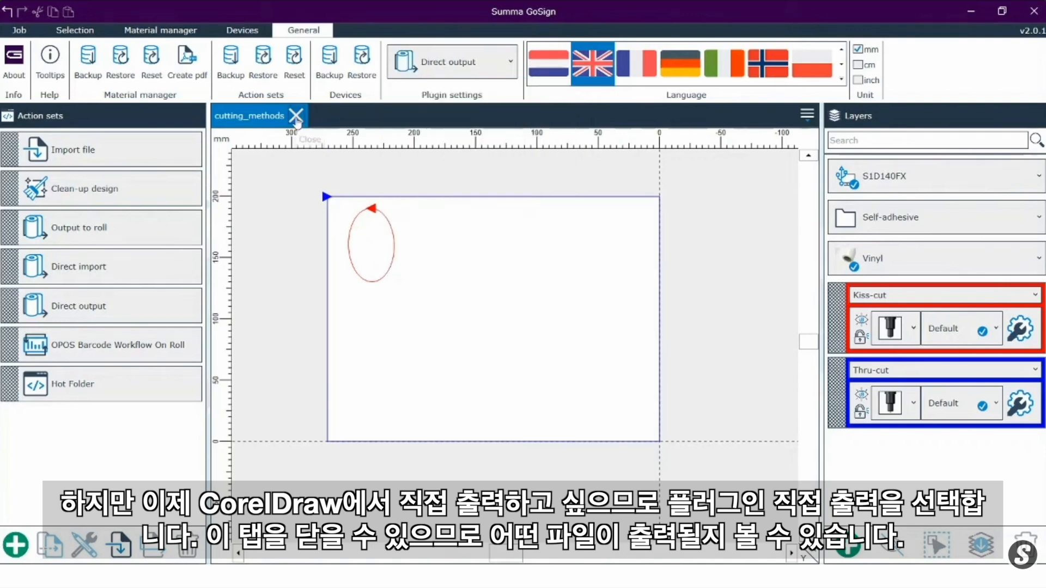
click(296, 116)
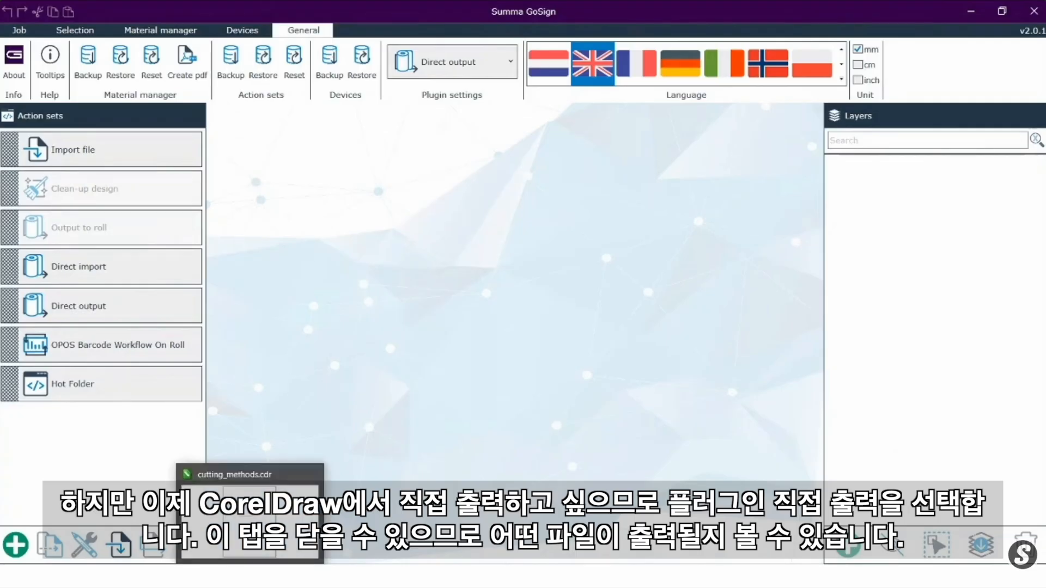
Switch to cutting_methods.cdr in CorelDRAW and draw a rectangle about 73 by 67 mm near the frame's upper-right corner
click(240, 530)
scroll(541, 200, down, 2)
scroll(546, 247, up, 1)
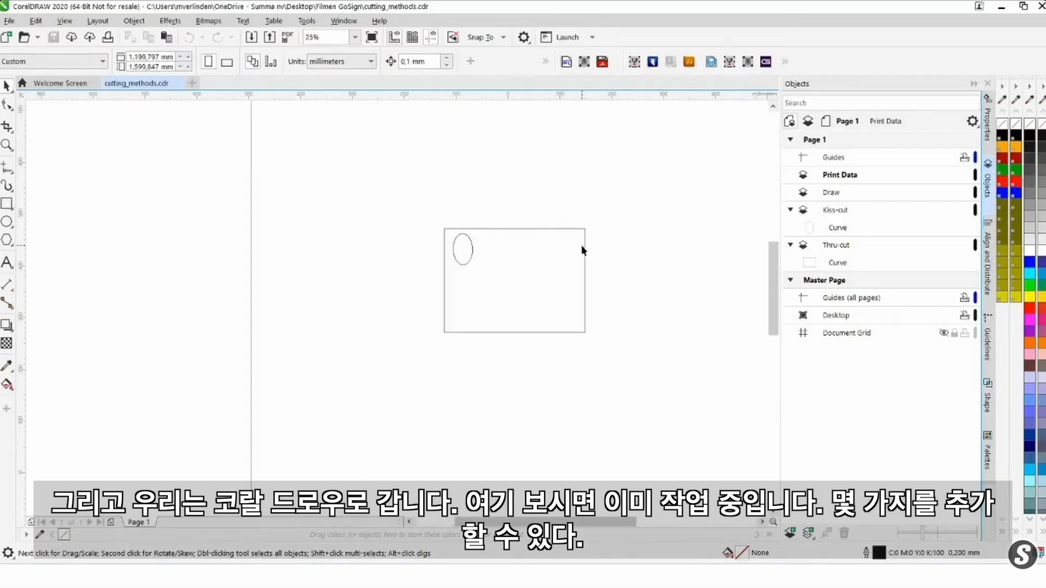
click(6, 204)
mouse_move(531, 235)
mouse_down()
mouse_move(565, 283)
mouse_move(574, 277)
mouse_up()
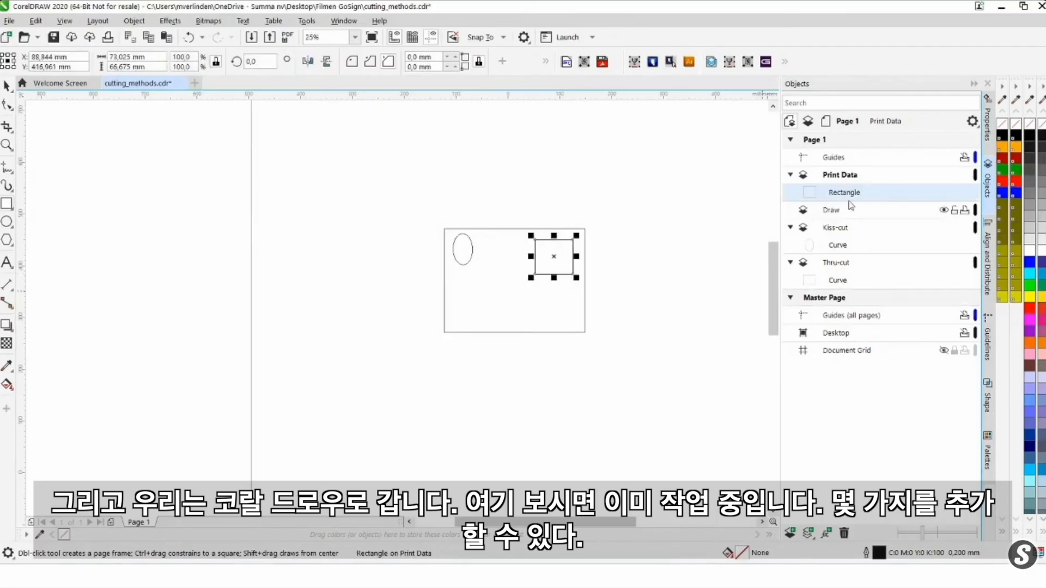
Move the new rectangle from the Print Data layer to the Kiss-cut layer and deselect it
drag(857, 192, 860, 246)
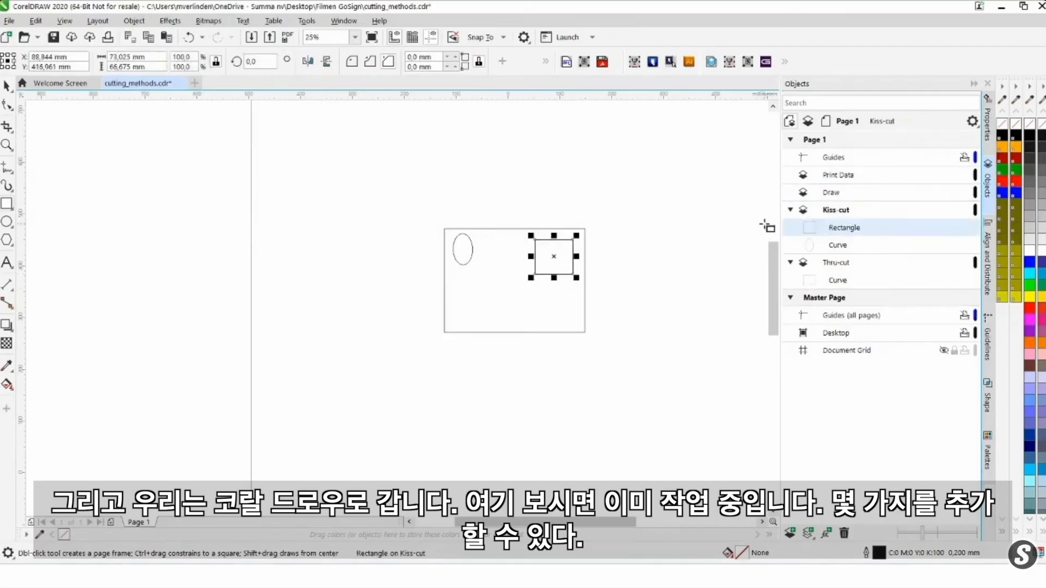
click(717, 217)
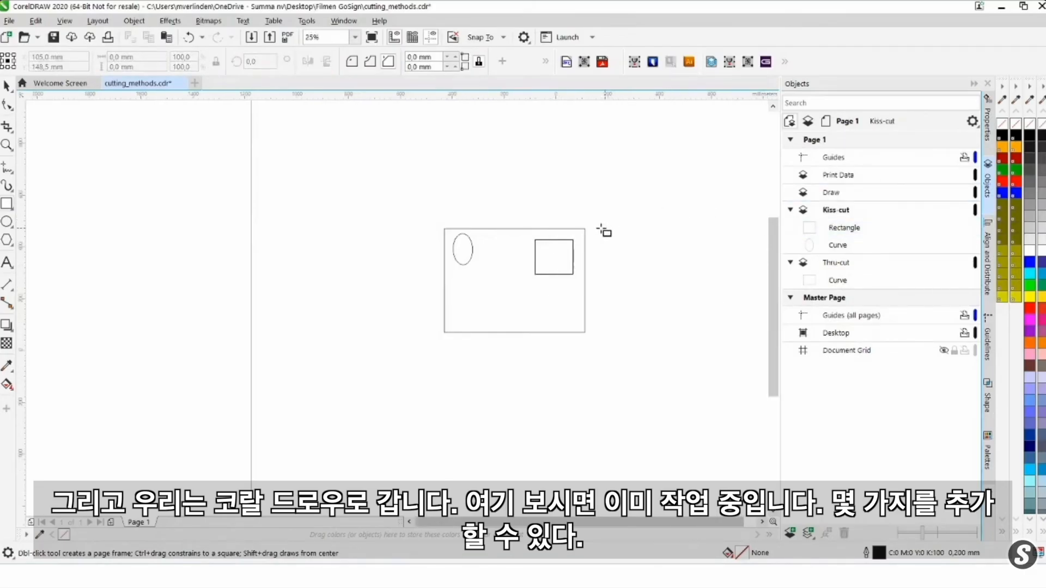
scroll(610, 224, down, 1)
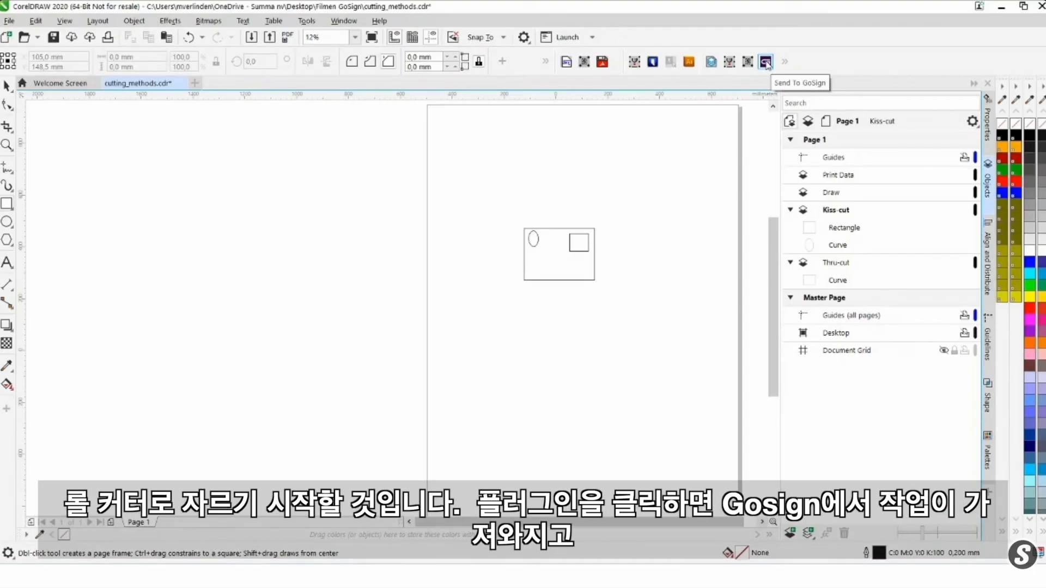
Send the CorelDRAW design to GoSign for direct output and leave the output screen to return to the imported job
click(766, 62)
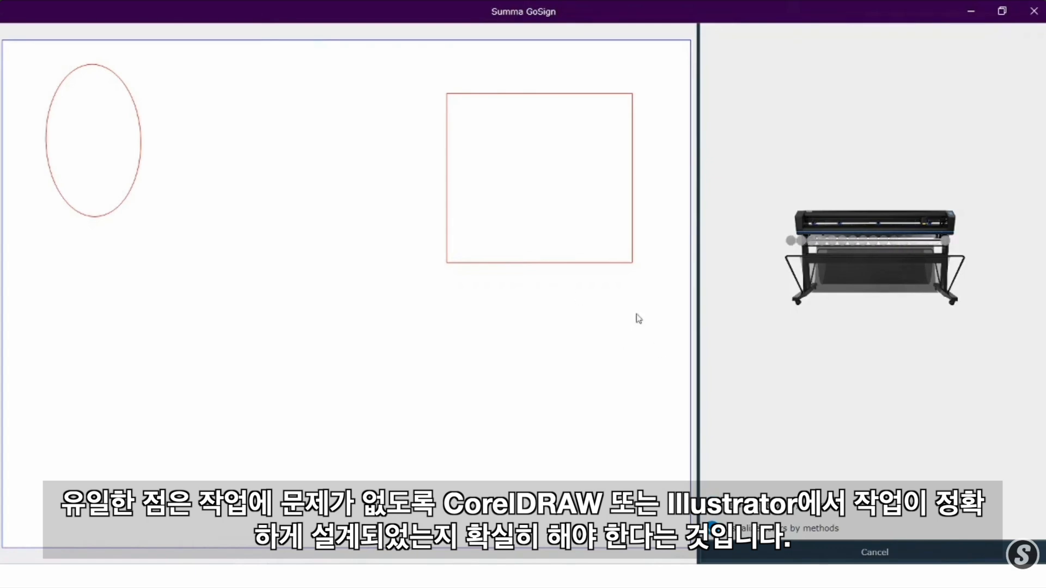
click(790, 552)
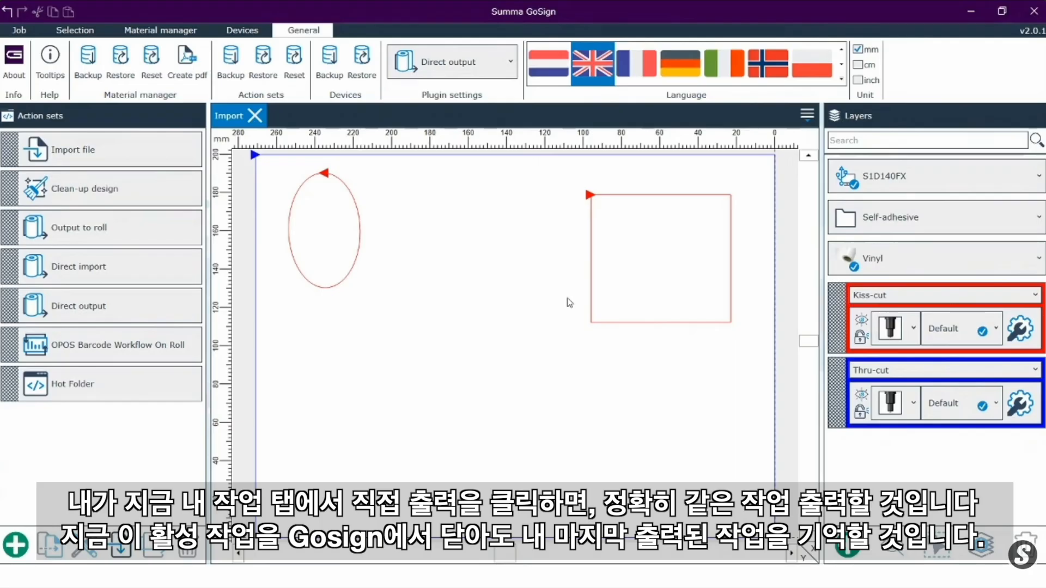
scroll(569, 303, down, 2)
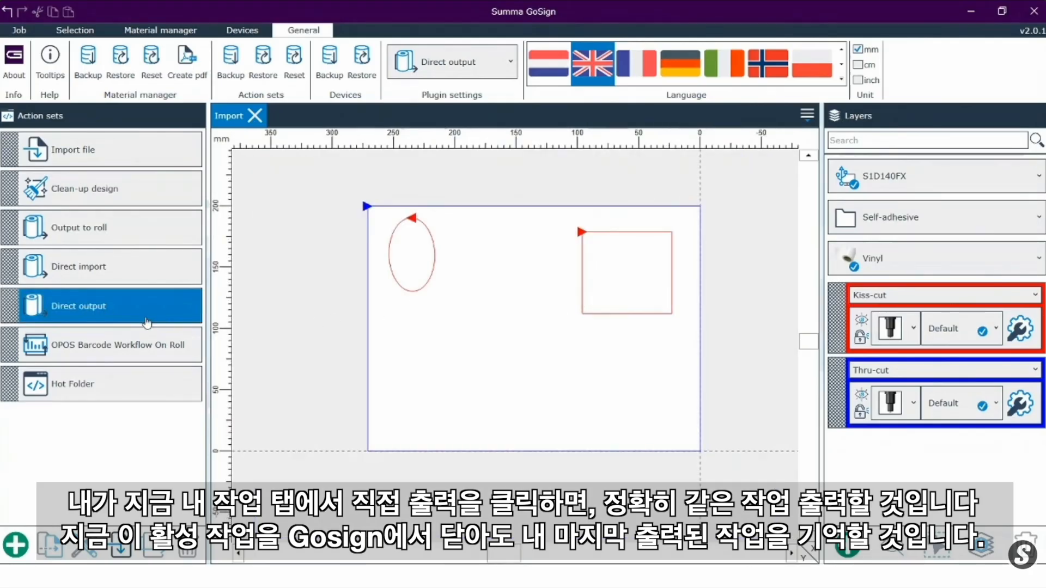
Close the Import job, run the Direct output action set to reload the last job, and cancel its output
click(83, 310)
click(253, 116)
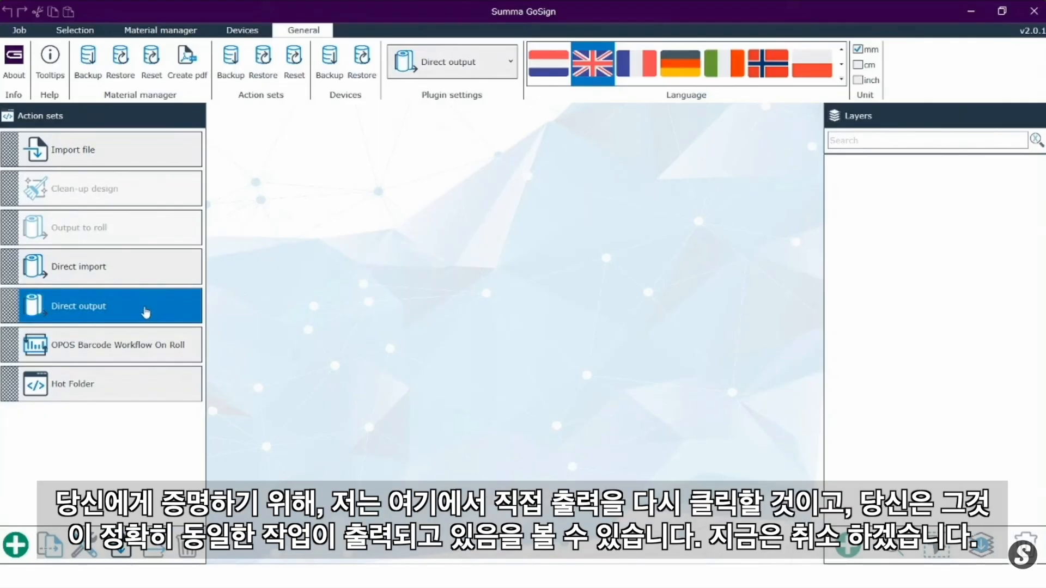
click(107, 309)
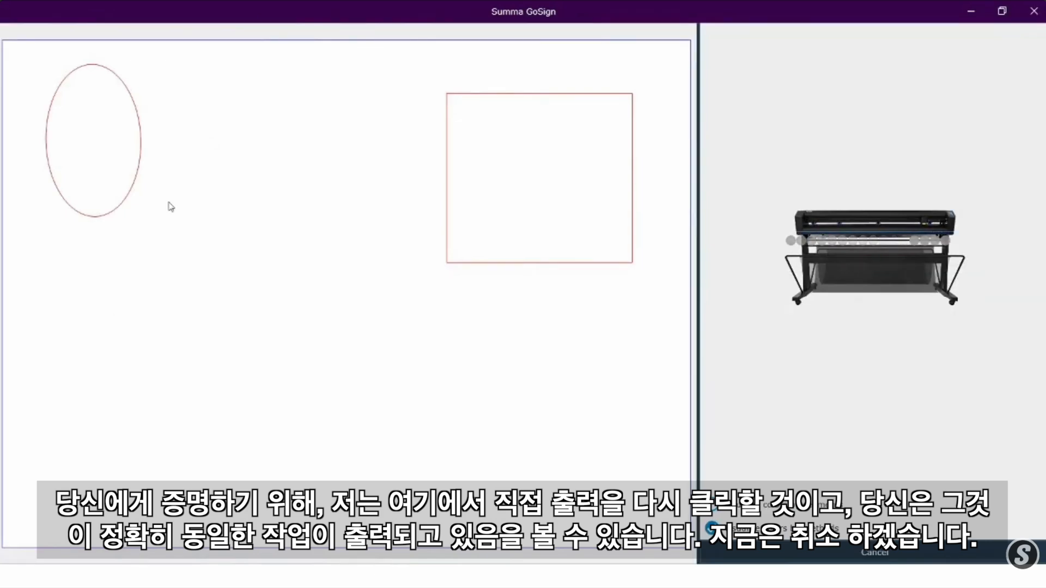
click(835, 551)
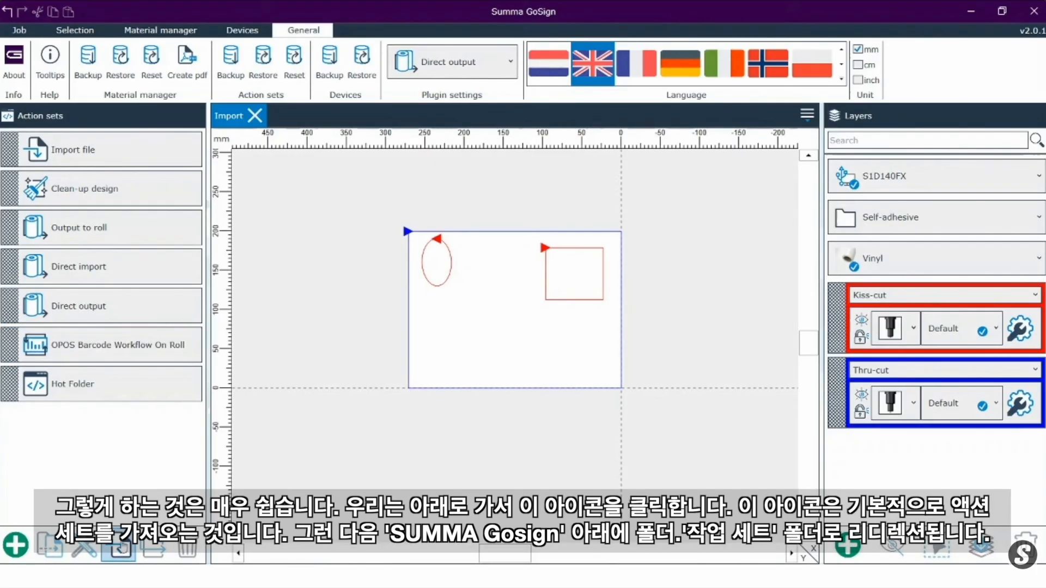
Browse the stored action set files, select OPOS Barcode Workflow On Roll.xml, and leave without importing it
click(121, 546)
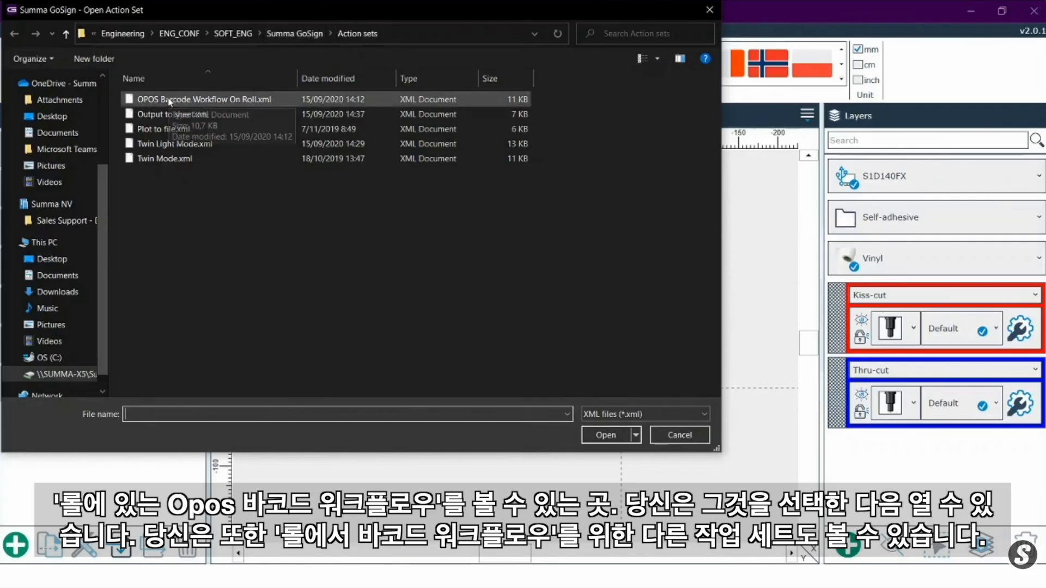
click(227, 101)
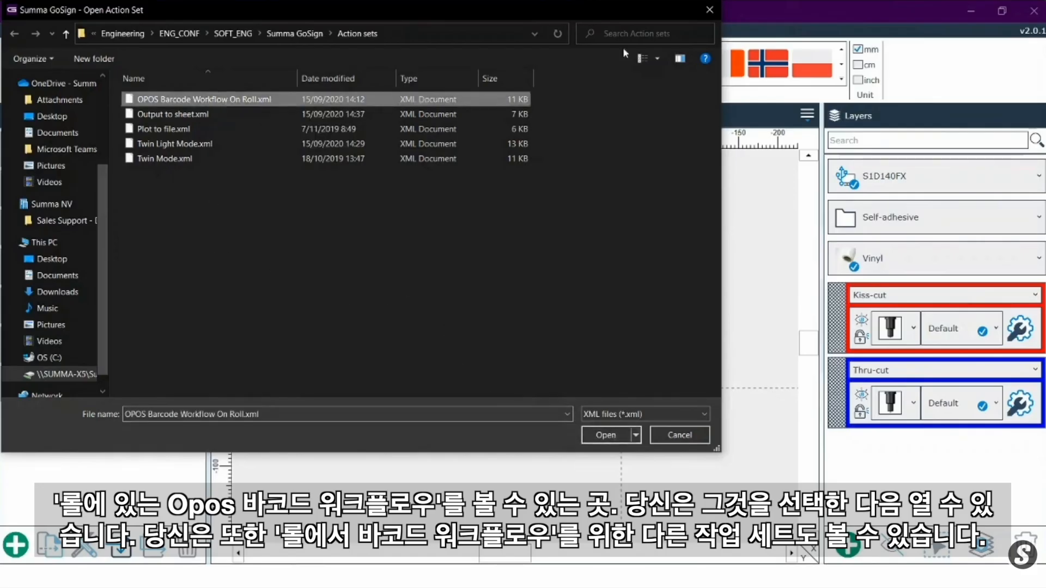
click(709, 10)
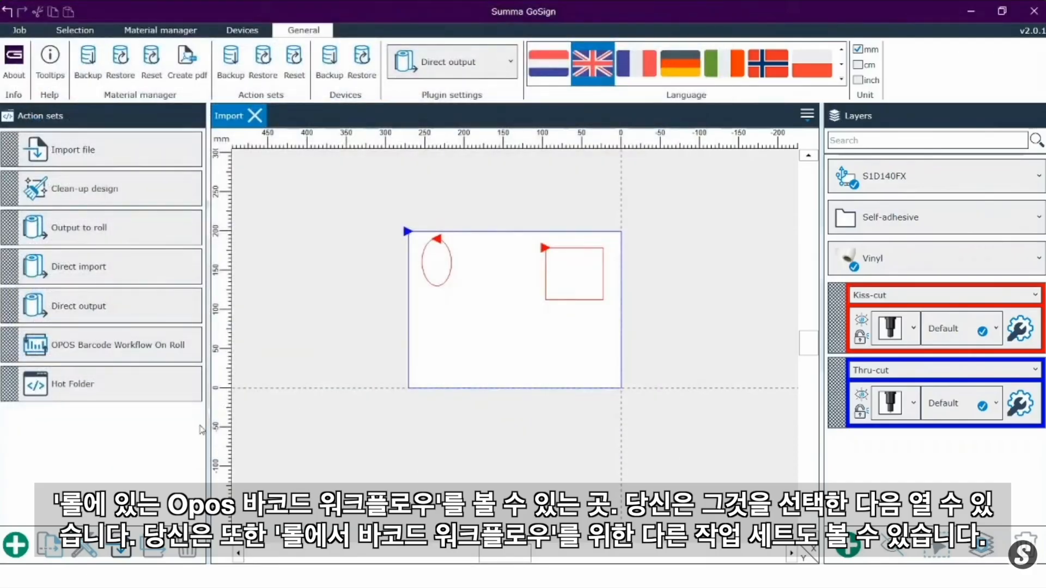
Edit the OPOS Barcode Workflow On Roll action set and choose Barcode as the import mode of its Import job action
click(84, 352)
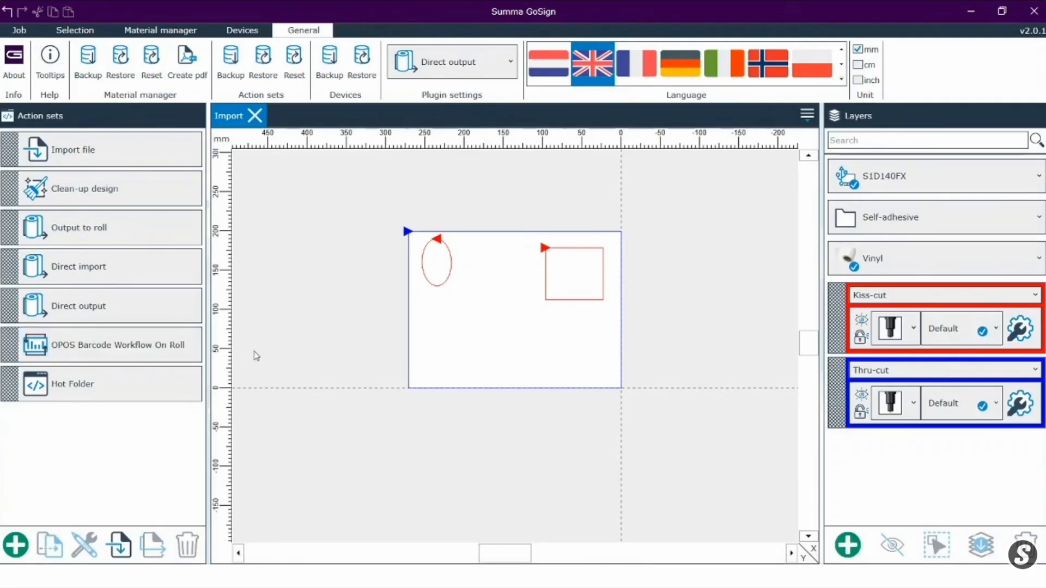
right_click(88, 347)
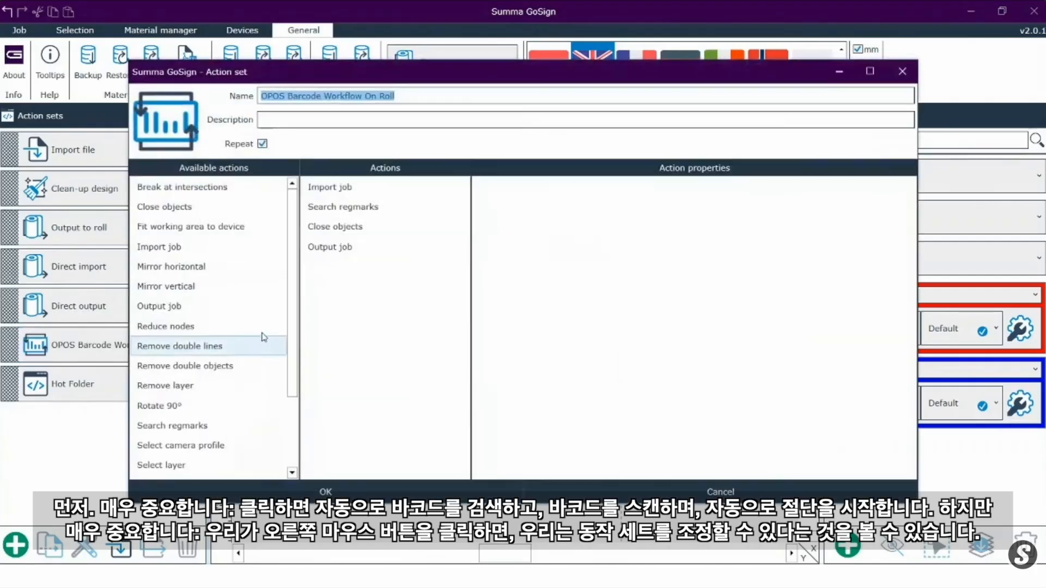
drag(382, 71, 431, 86)
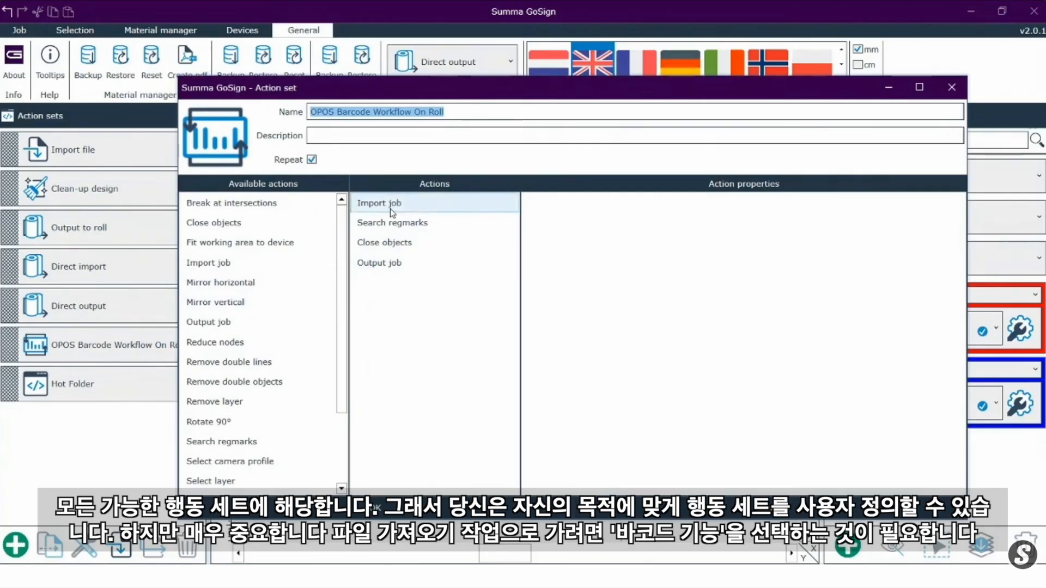
click(434, 207)
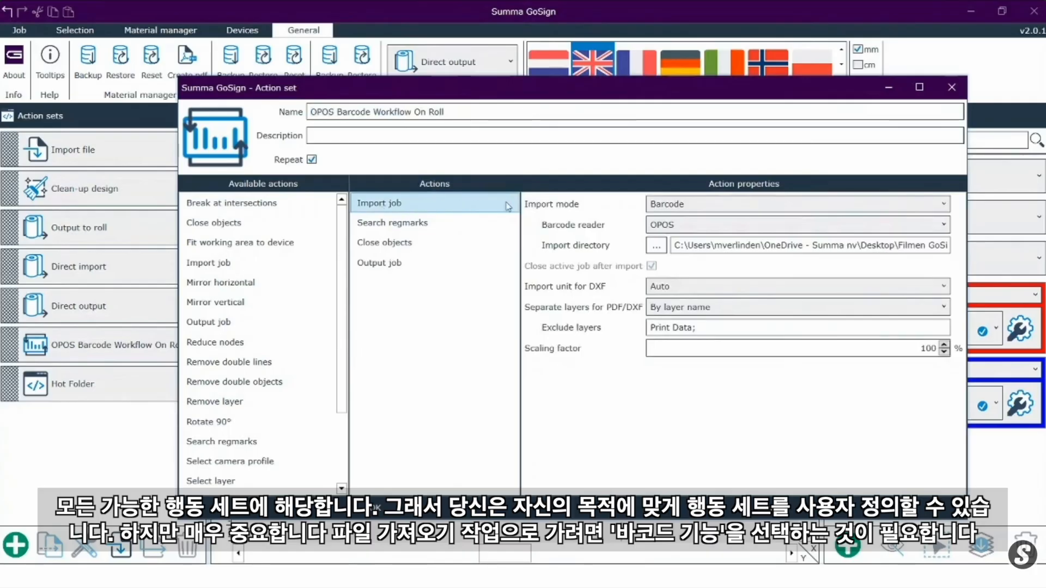
click(696, 206)
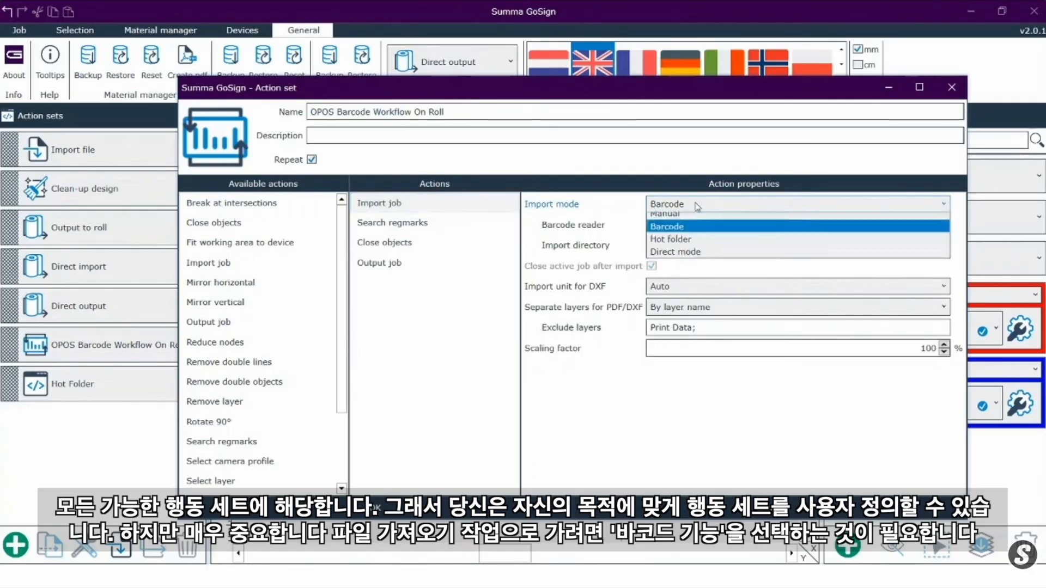
click(669, 235)
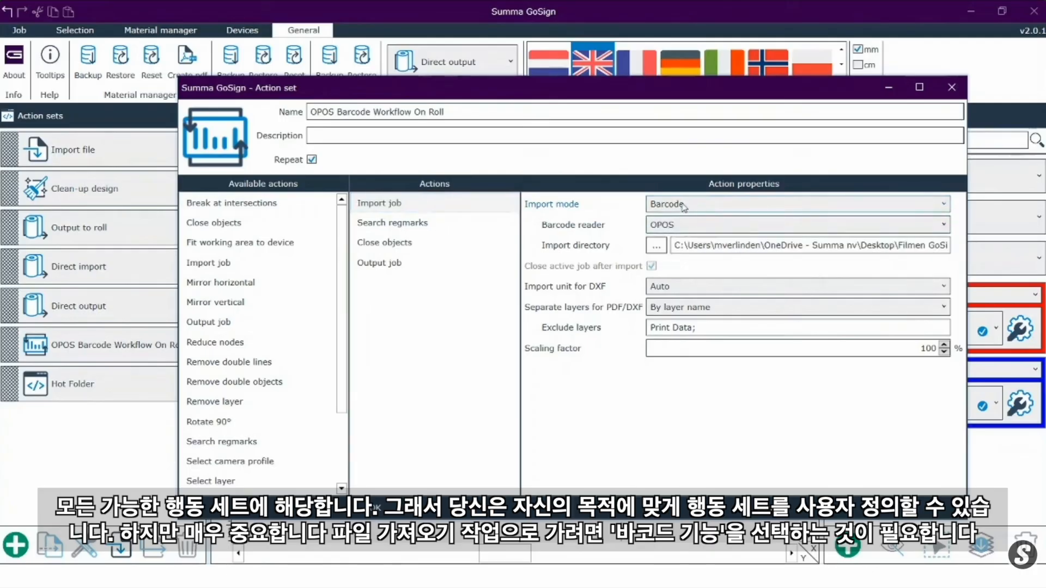
Choose OPOS as the Import job action's barcode reader and confirm the action set
click(674, 226)
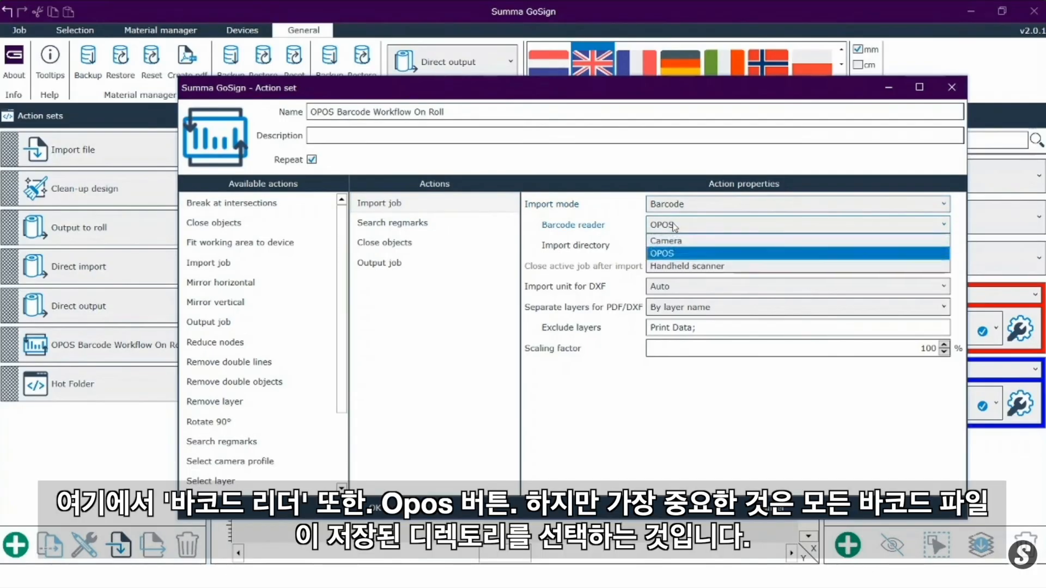
click(672, 254)
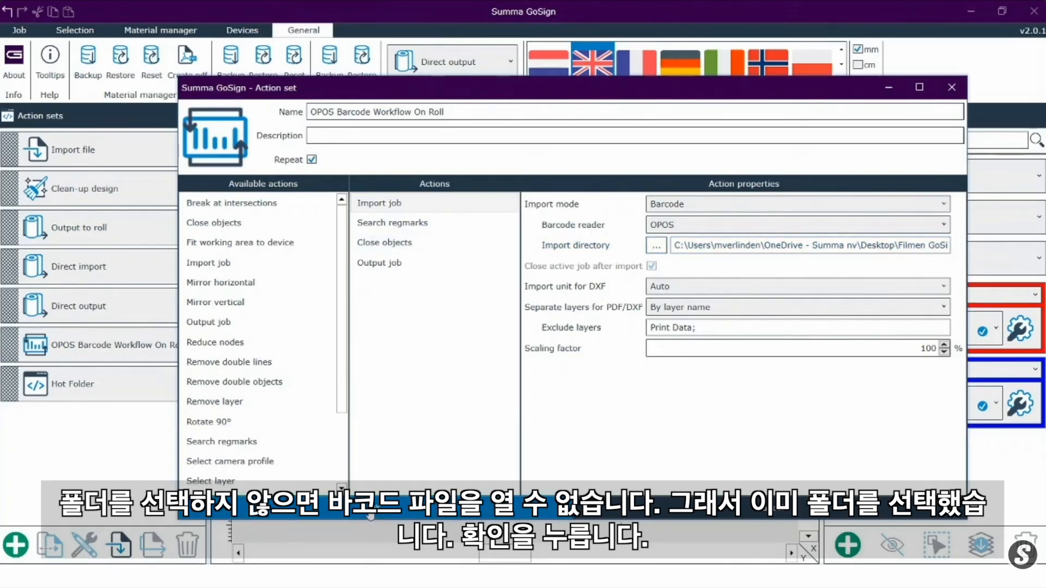
click(506, 494)
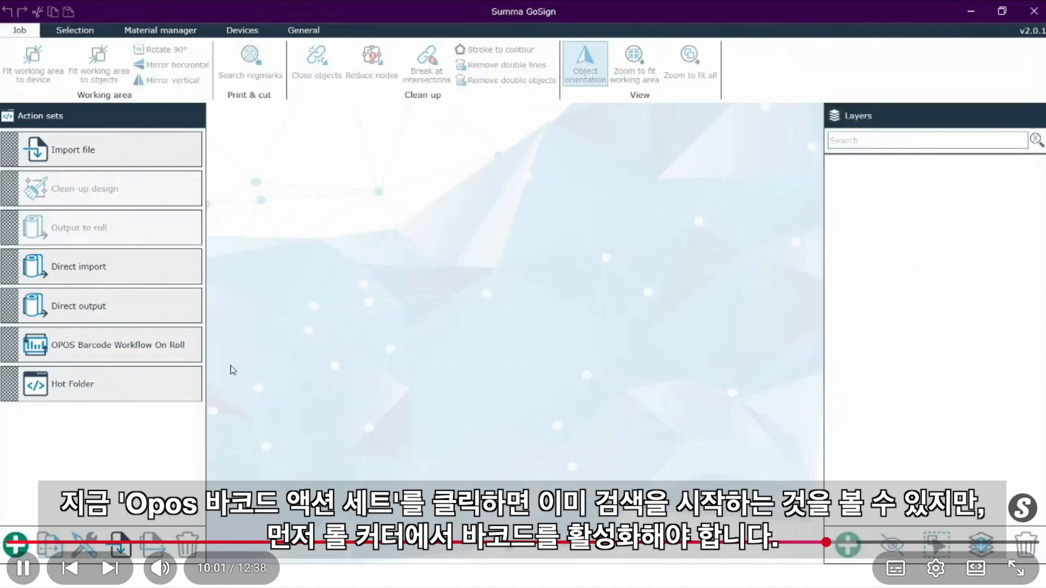
Run the OPOS Barcode Workflow On Roll action set and cancel the barcode search
click(146, 345)
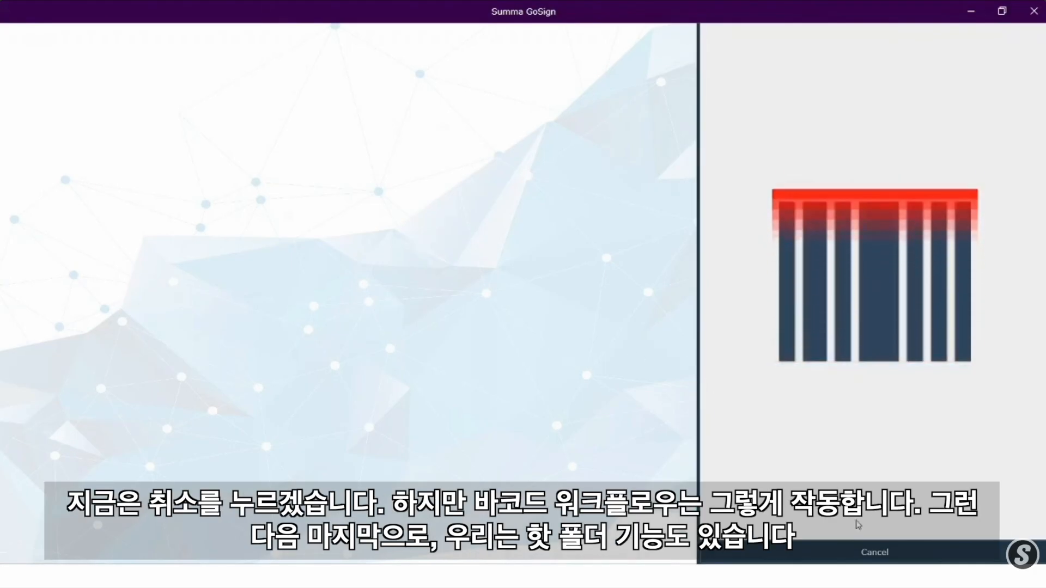
click(876, 553)
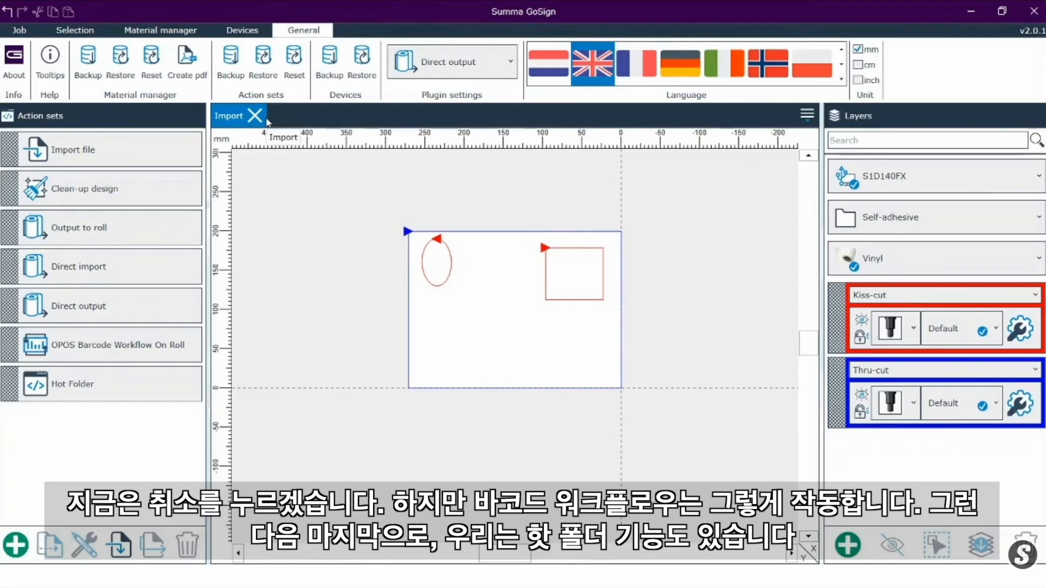
Edit the Hot Folder action set, choose Hot folder as the import mode of its Import job action, and confirm
click(84, 399)
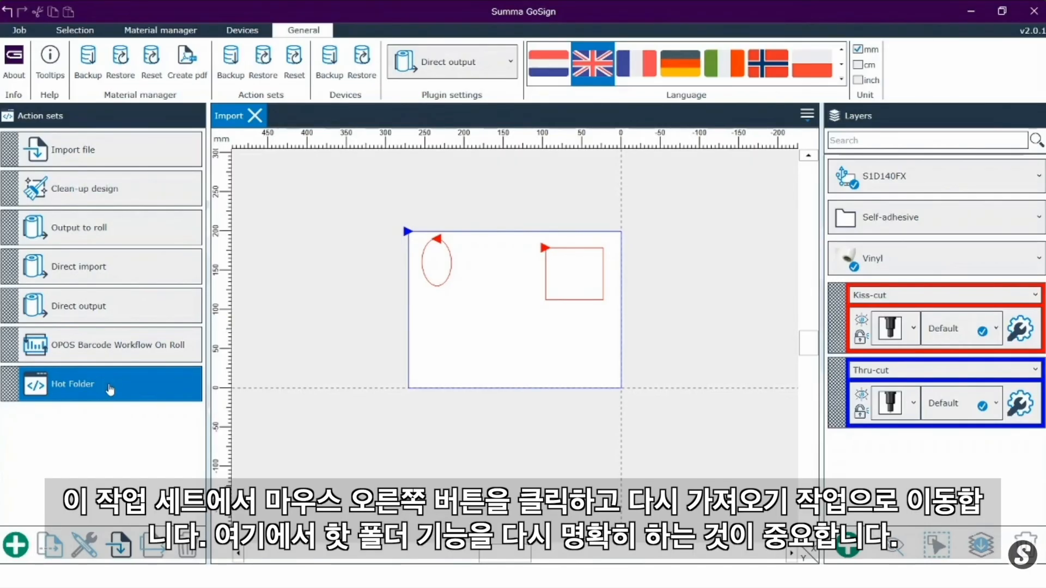
double_click(110, 389)
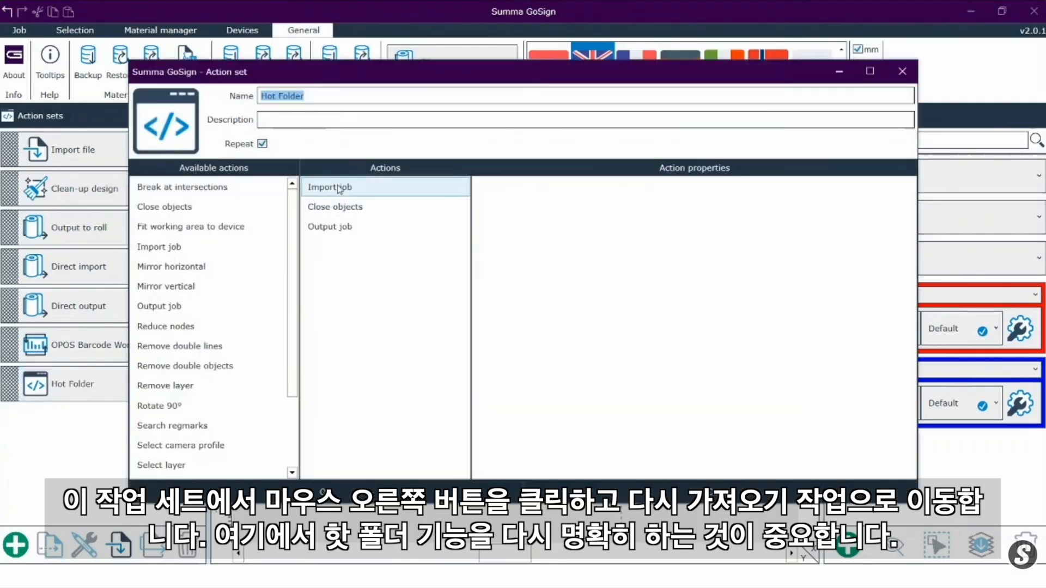
click(358, 191)
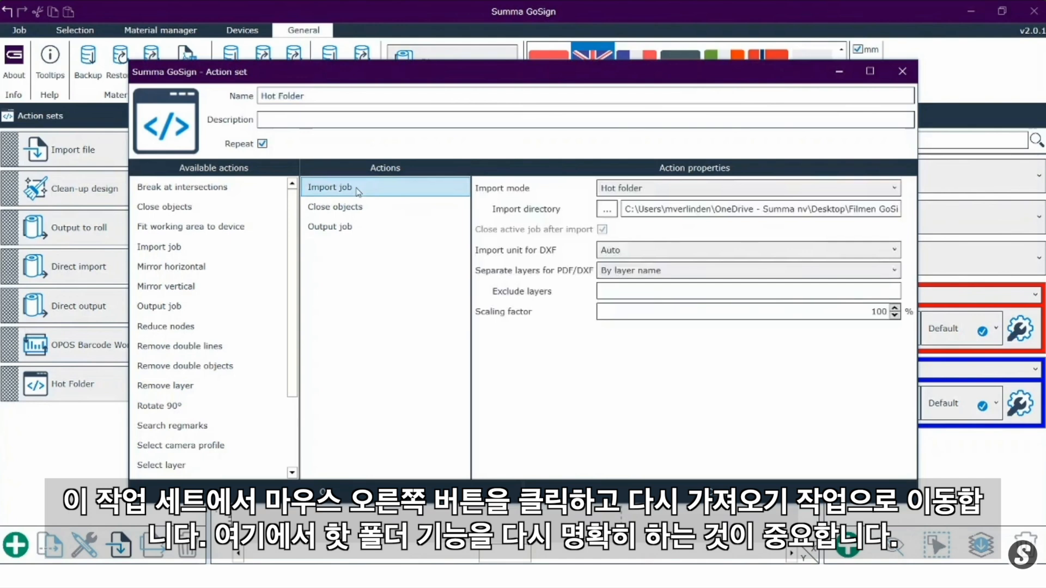
click(651, 191)
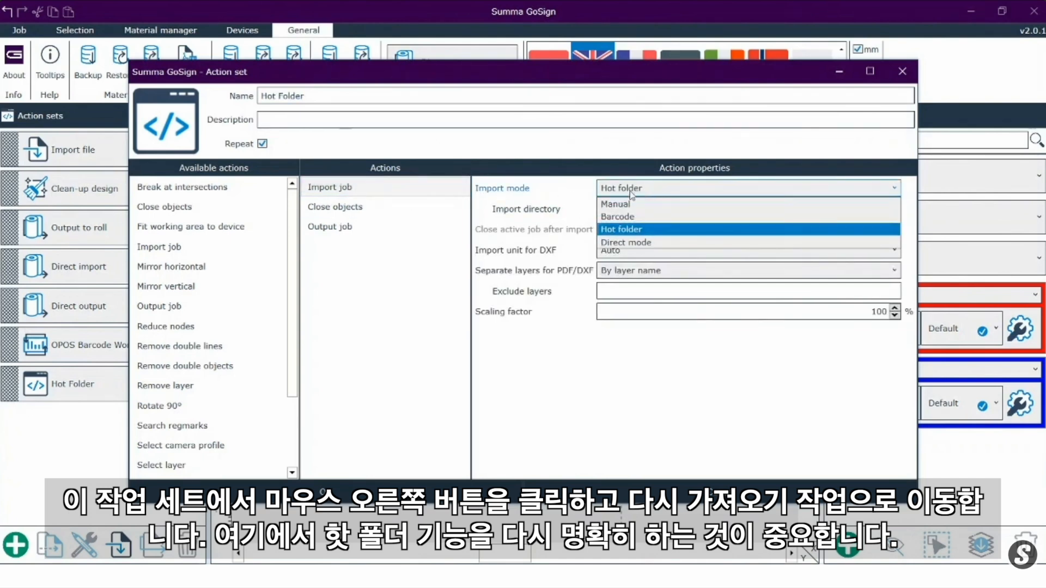
click(614, 232)
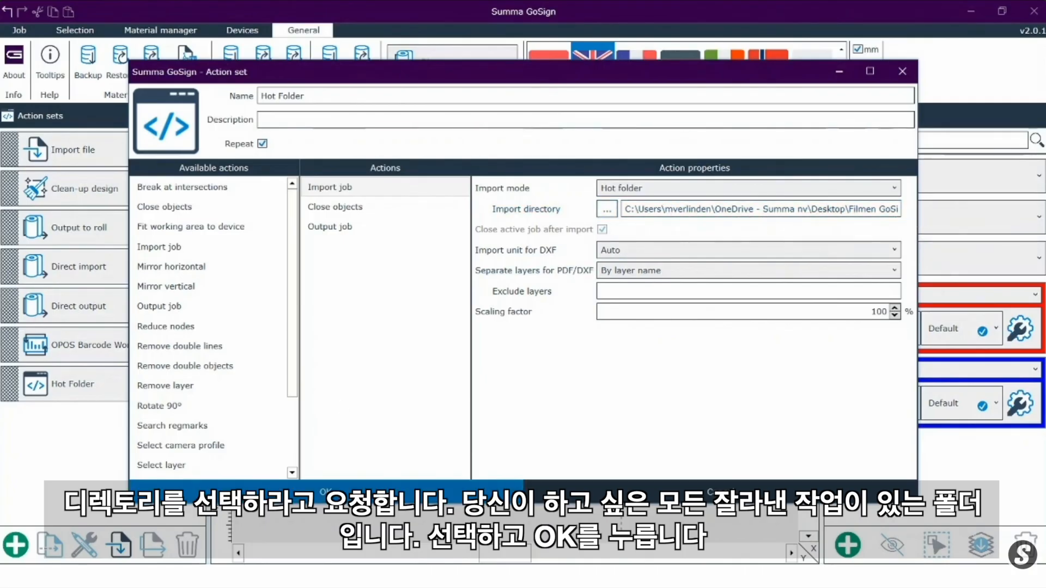
click(327, 492)
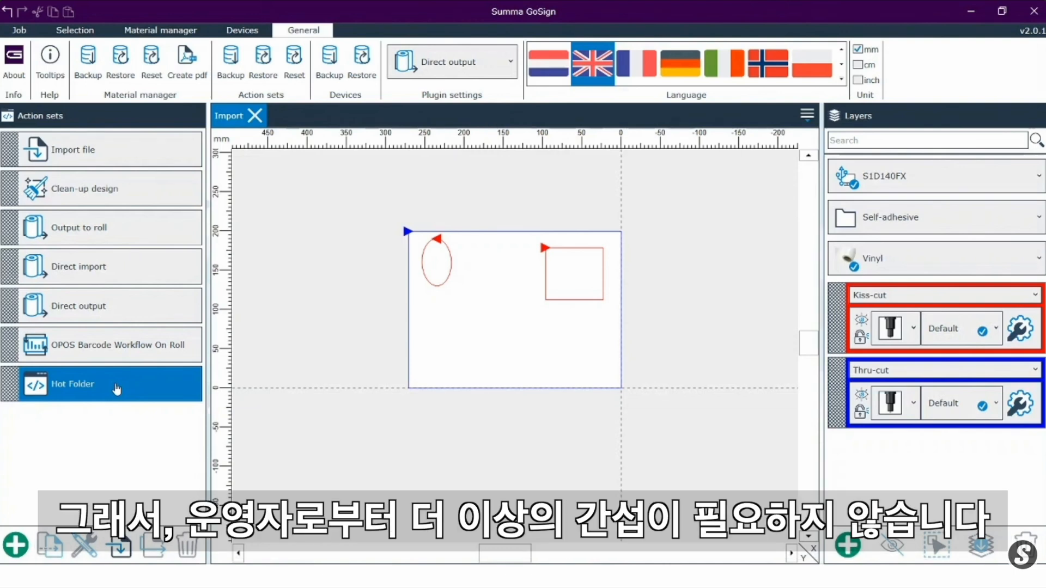
Run the Hot Folder action set and cancel the output of each of the two jobs it loads
click(116, 389)
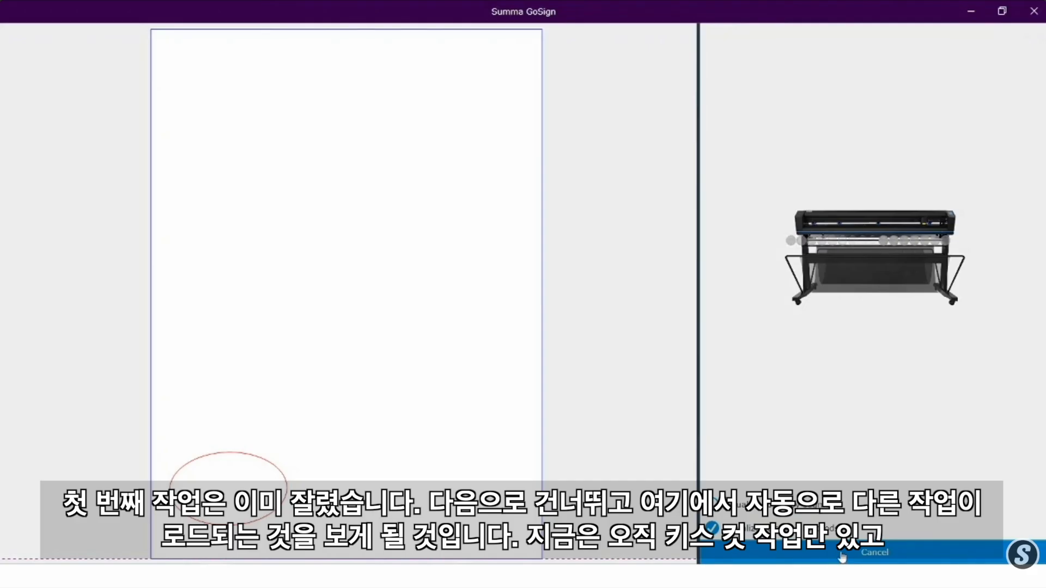
click(842, 555)
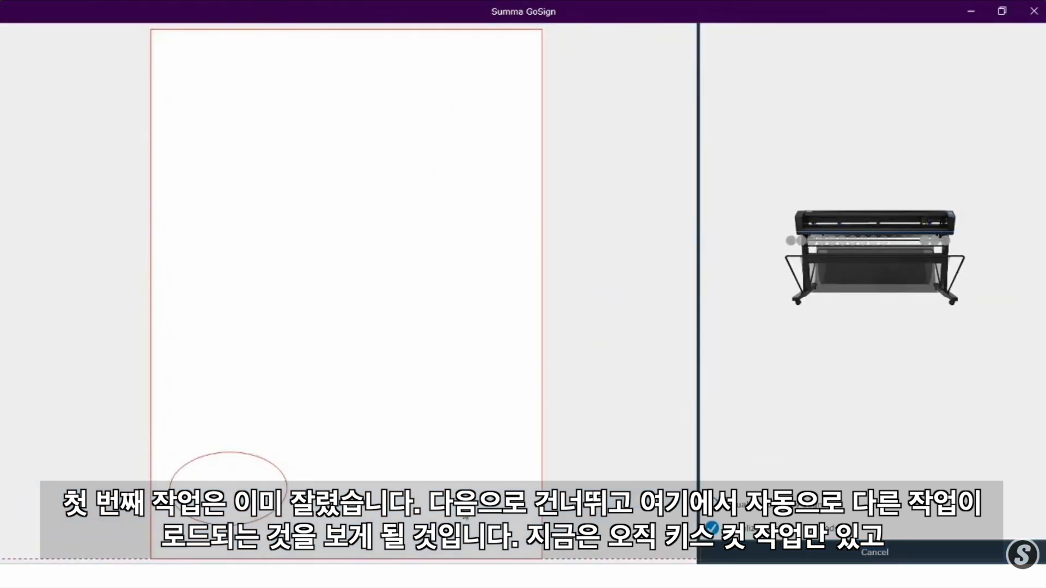
click(842, 551)
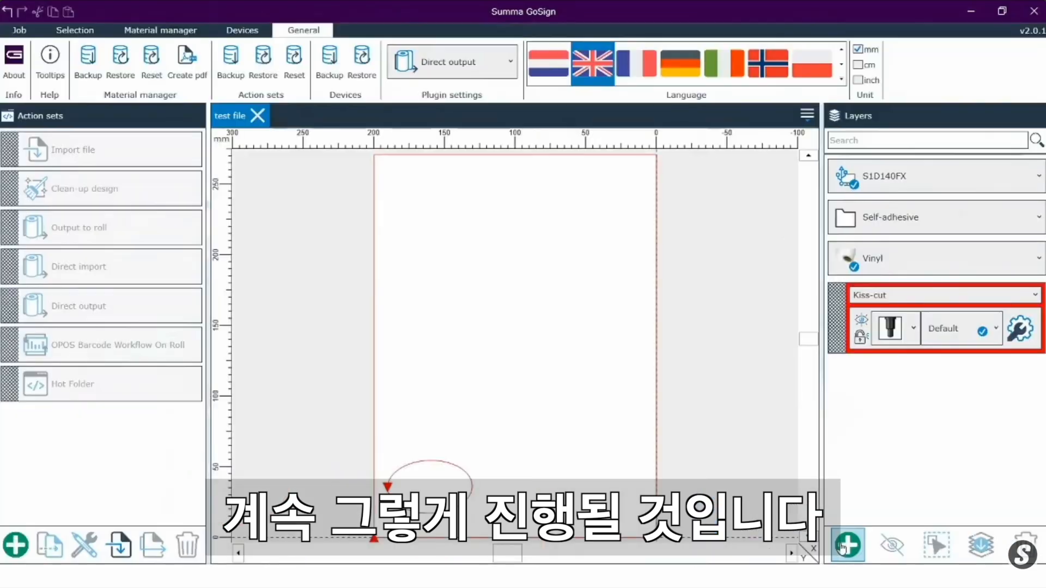